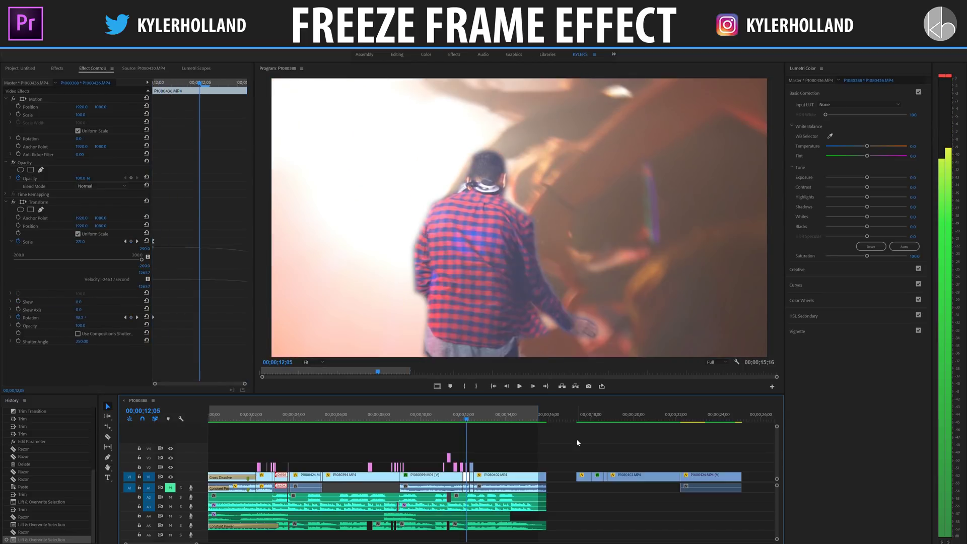
Step: Step frame by frame through the finished freeze-frame transition leading into the shot of the man in the plaid shirt
key(Left)
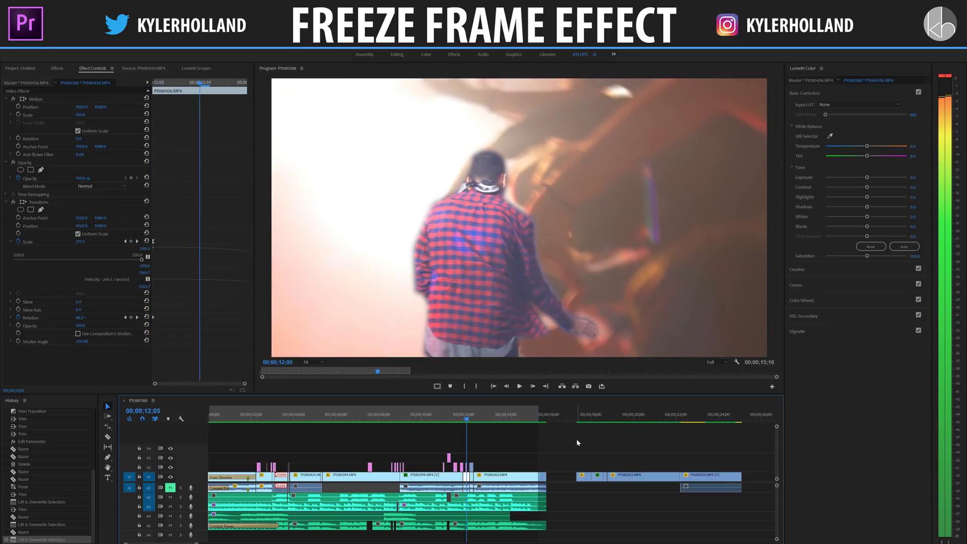
key(Right)
key(Right)
key(Right)
key(Right)
key(Right)
key(Right)
key(Right)
key(Right)
key(Right)
key(Right)
key(Right)
key(Right)
key(Right)
key(Right)
key(Right)
key(Right)
key(Right)
key(Right)
key(Left)
key(Left)
key(Left)
key(Left)
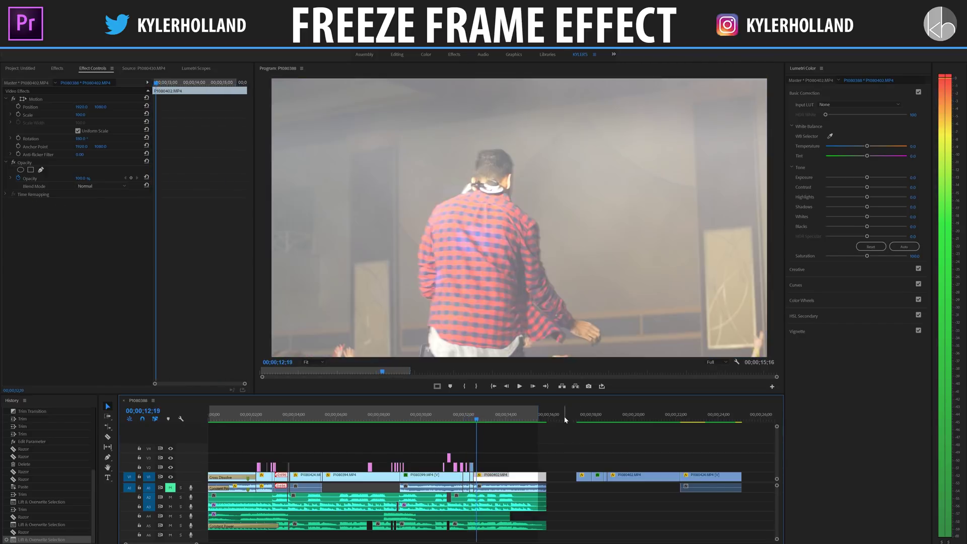
key(Left)
key(Left)
key(Left)
key(Left)
key(Left)
key(Left)
key(Left)
key(Left)
click(388, 417)
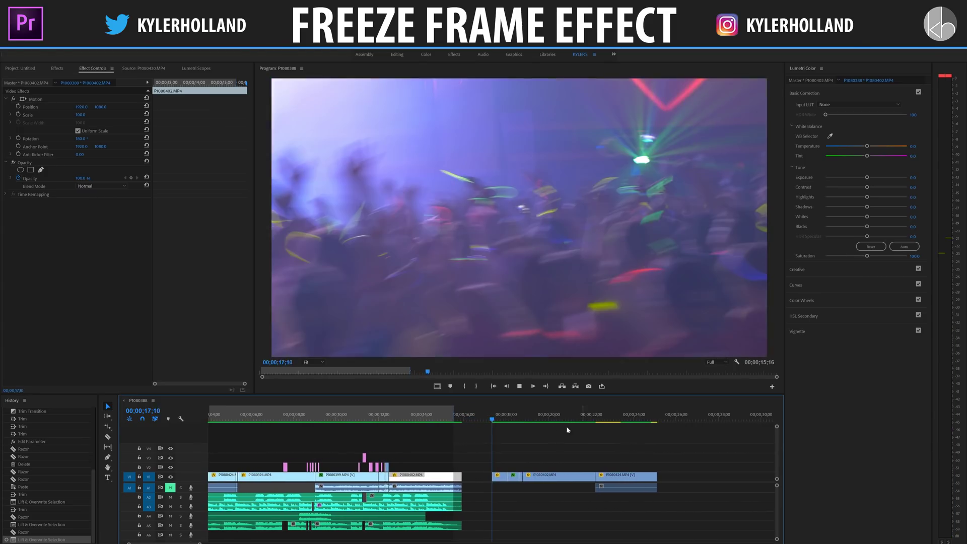
Step: Play and step through the unedited clips after the gap, from the crowd shot to the raised hands in P1080436.MP4
click(494, 421)
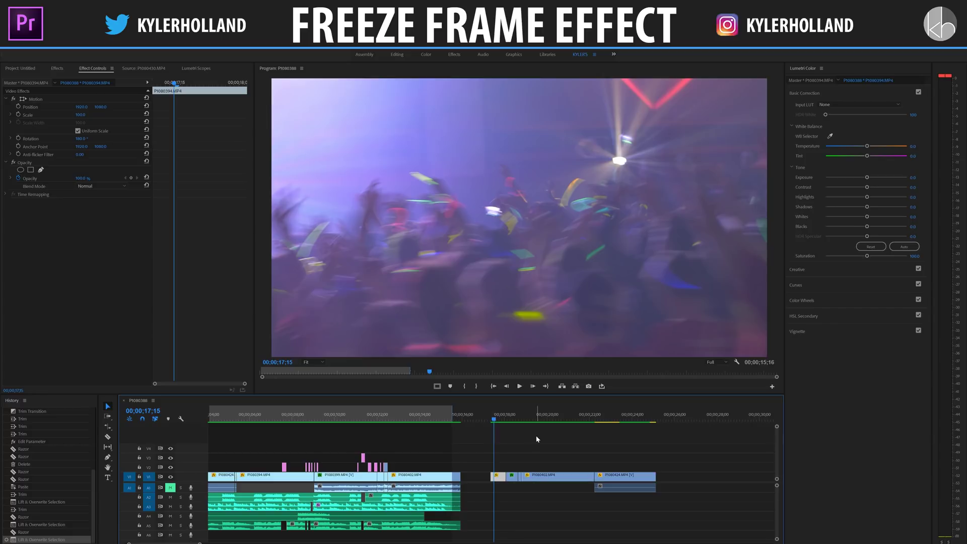
key(space)
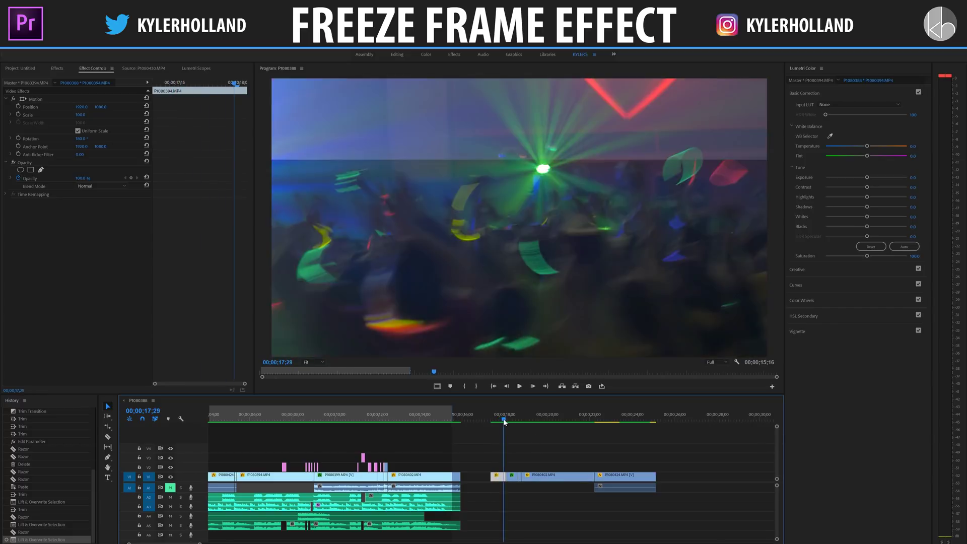
key(=)
key(=)
key(Left)
key(Right)
key(Left)
key(Left)
key(Left)
key(Left)
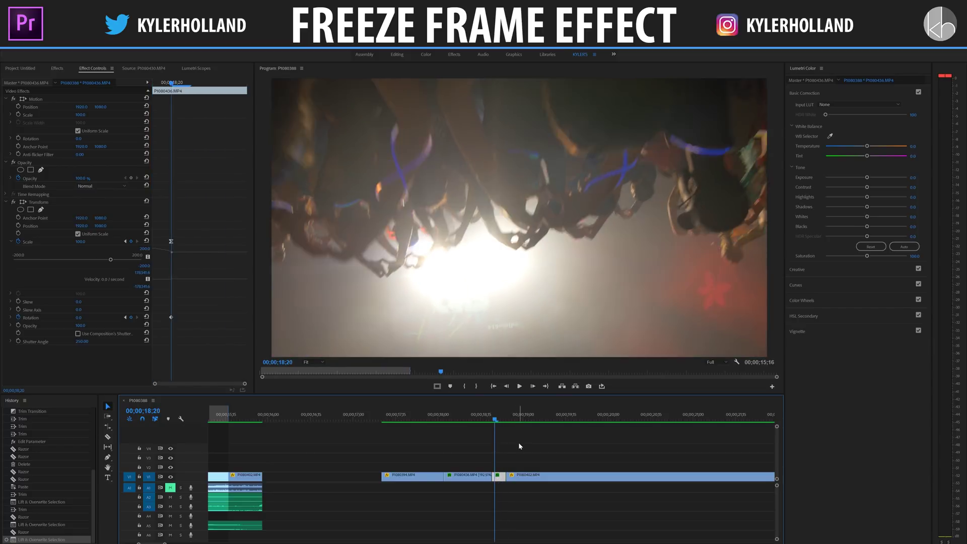
key(Left)
key(Left)
key(Left)
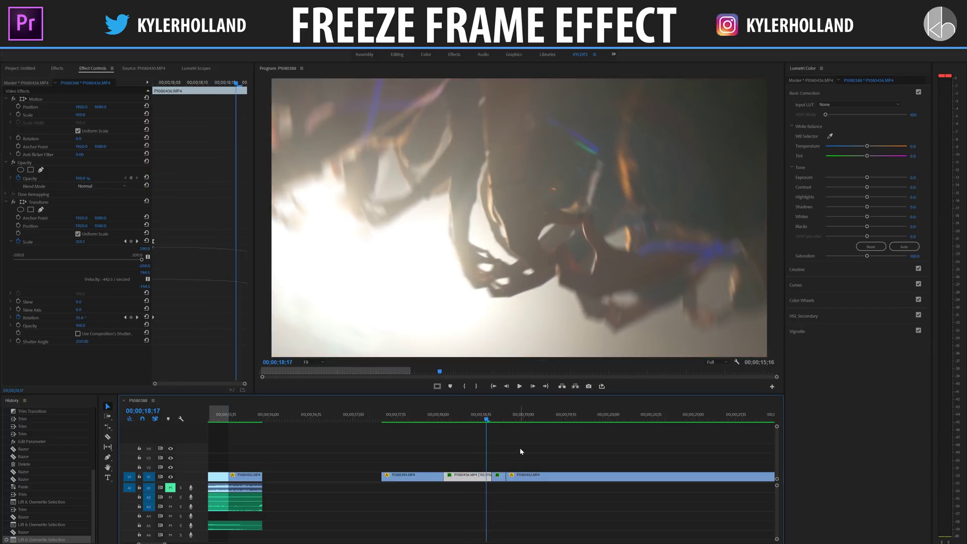
Step: Place the playhead at 00;00;18;26, near the start of clip P1080402.MP4 after the gap
key(Right)
key(Right)
key(Right)
key(Right)
key(Right)
key(Right)
key(Right)
key(Right)
key(Right)
key(Right)
key(Left)
key(Left)
key(Right)
key(Right)
key(Right)
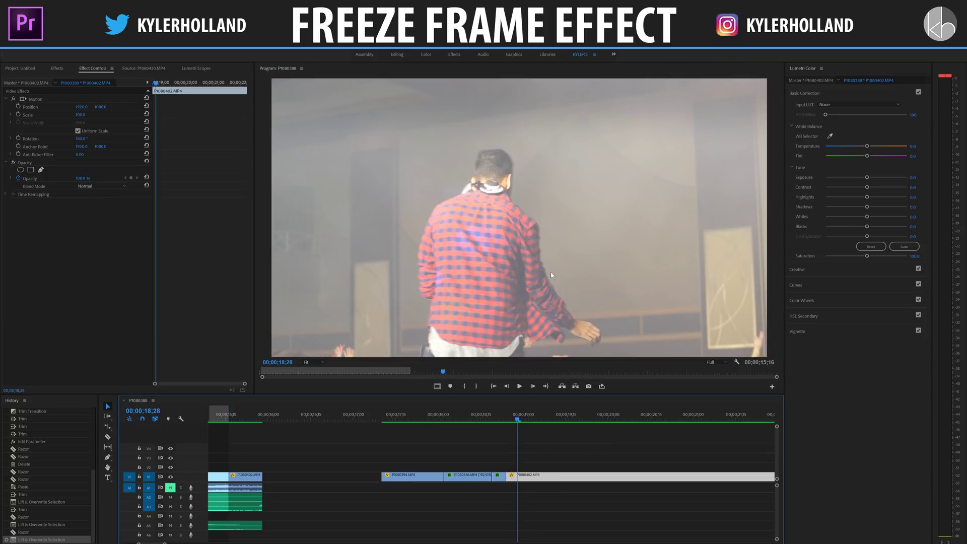
key(Left)
key(Left)
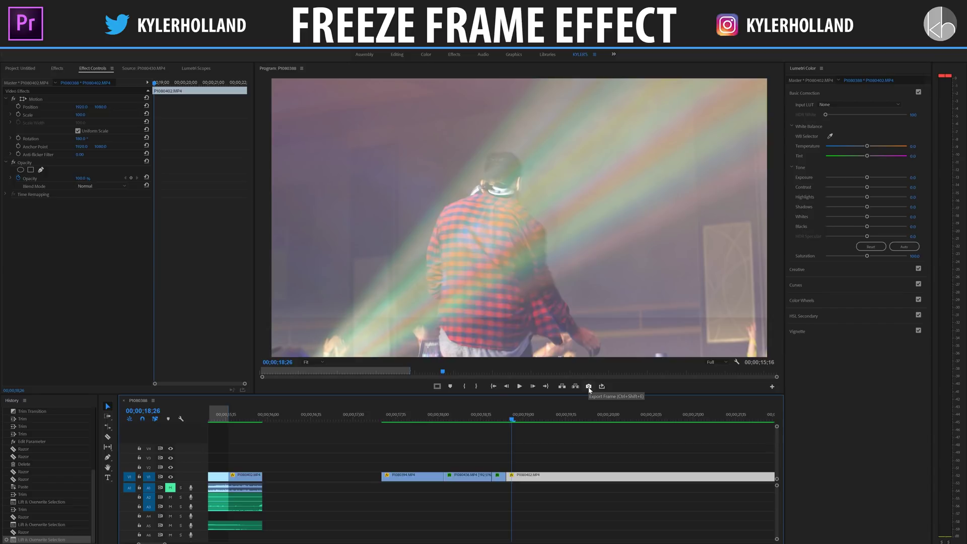
Step: Export the current frame as a JPEG named FREEZE FRAME into the FREEZE FRAME TRANSITION folder
click(772, 387)
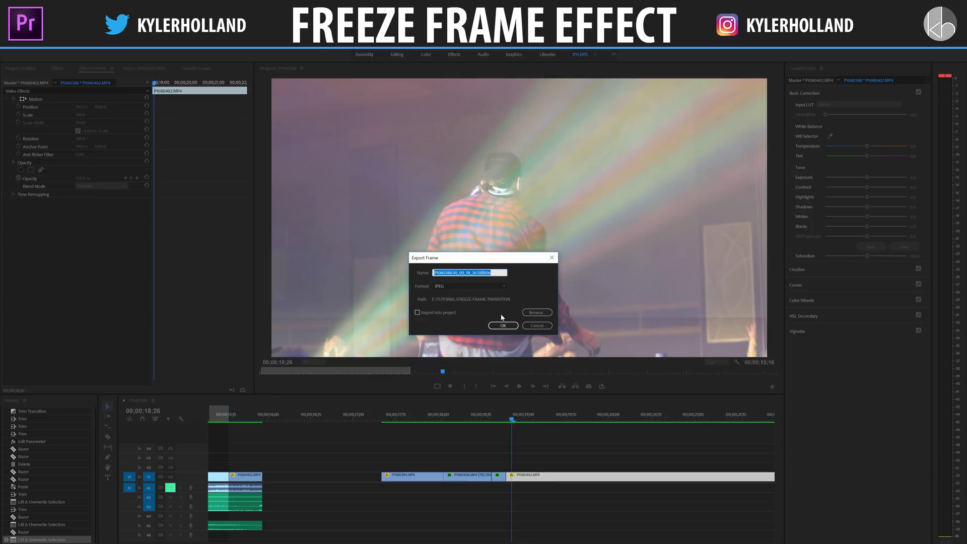
click(548, 313)
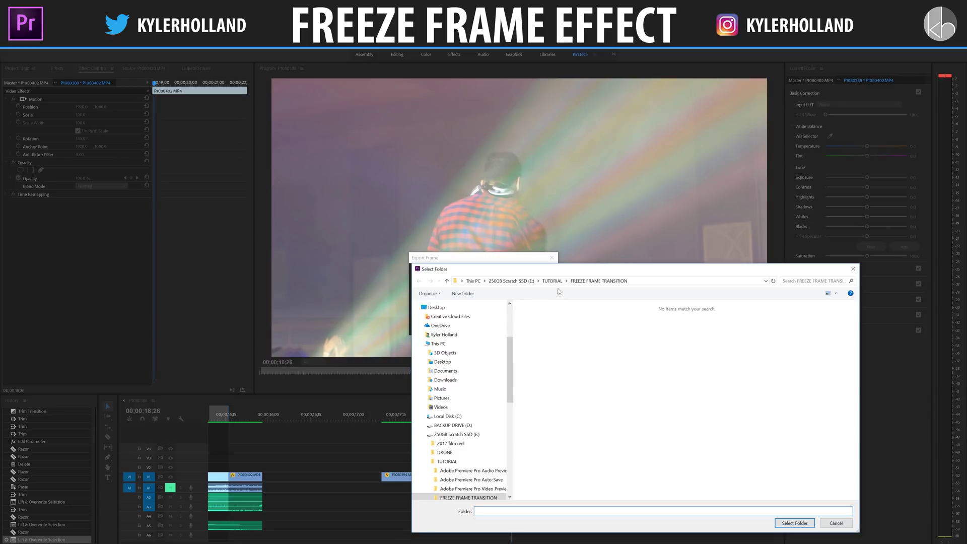
click(791, 524)
double_click(474, 272)
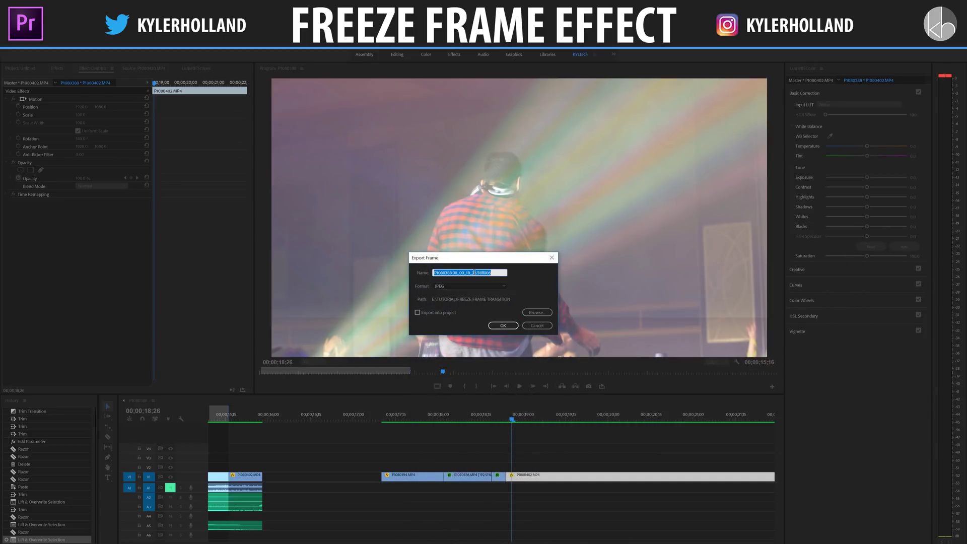
text(FREEZE FRAM)
key(Return)
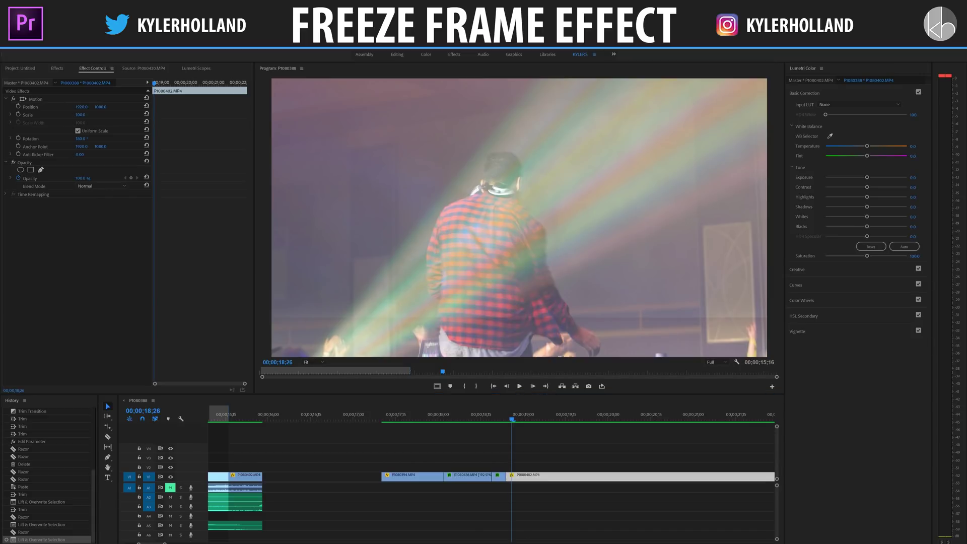
Step: Place FREEZE FRAME.jpg on track V2, aligned with the start of P1080402.MP4, and shorten it to about 9 frames
drag(454, 496, 530, 434)
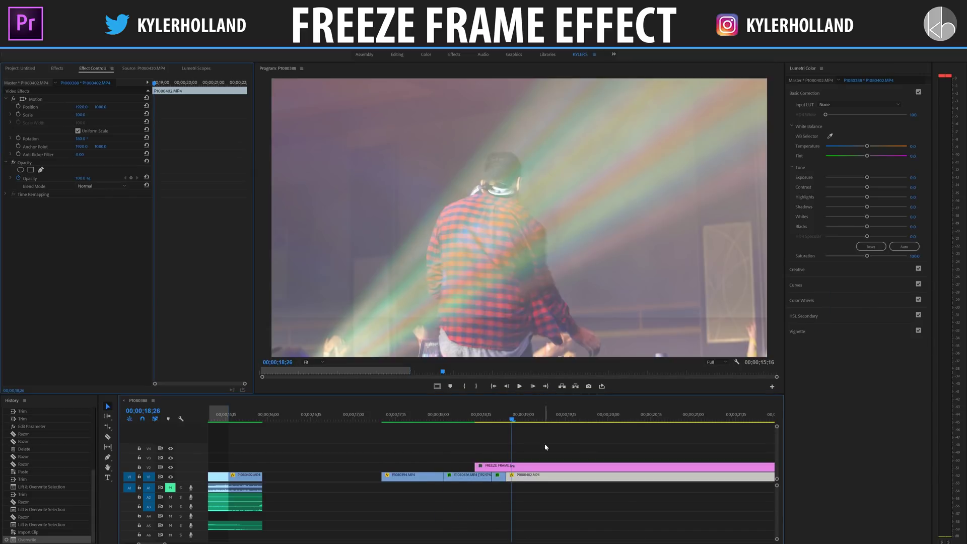
click(545, 445)
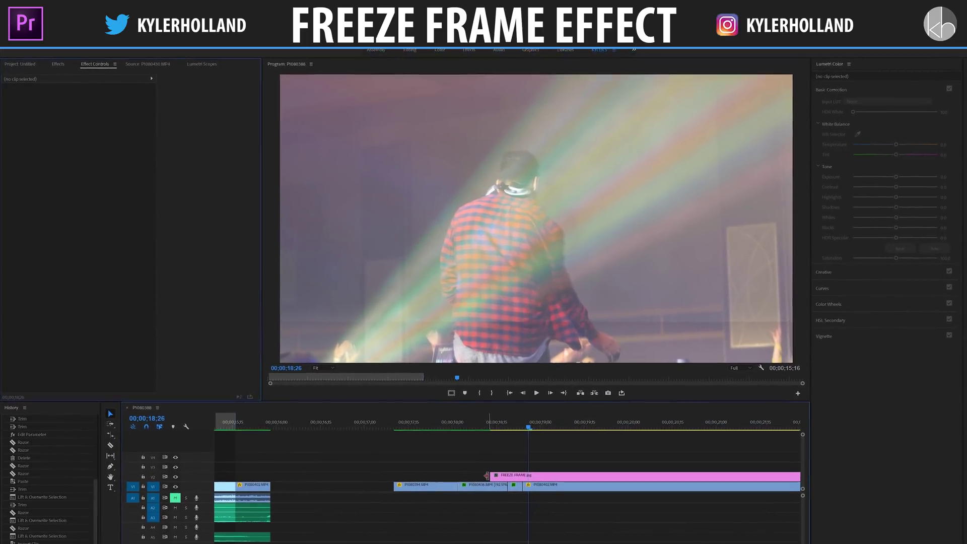
drag(477, 471, 544, 488)
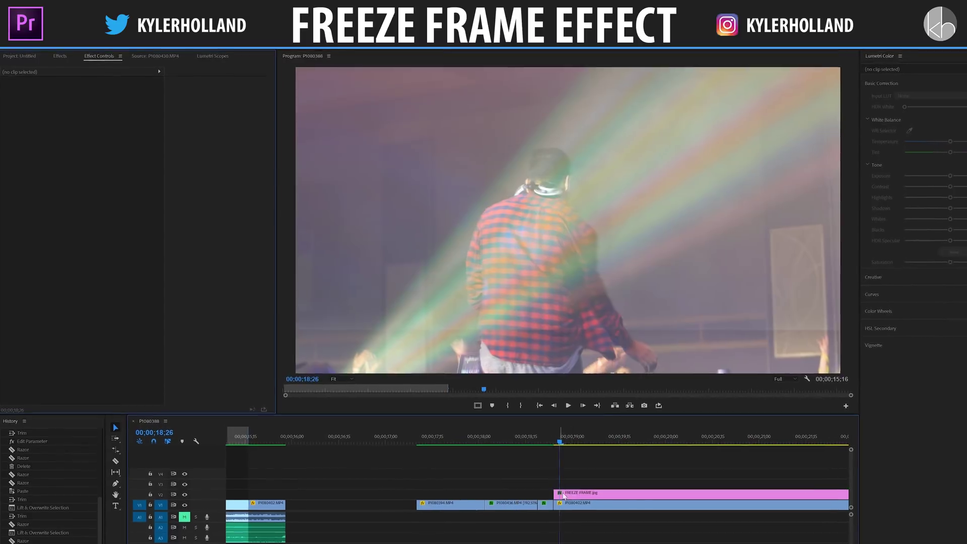
key(Delete)
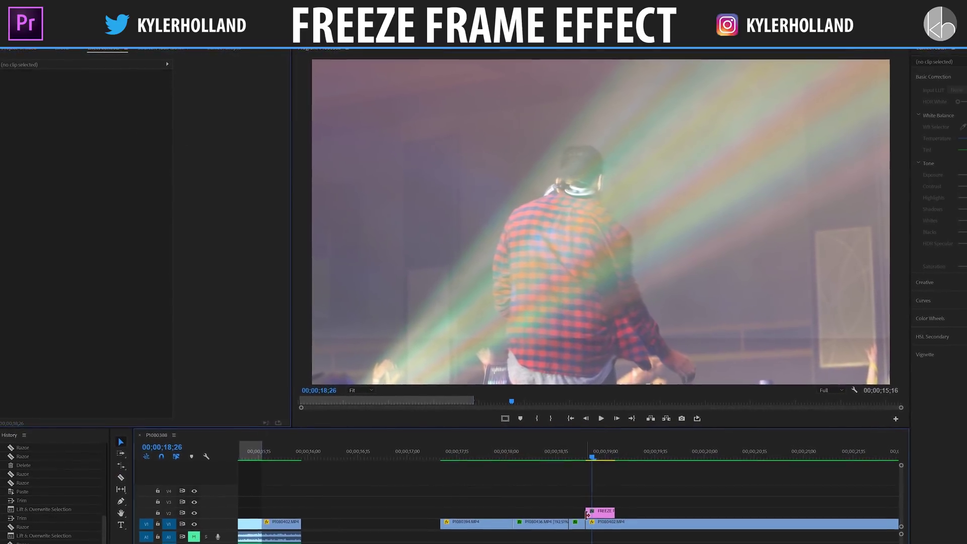
Step: Start a free-draw Bezier opacity mask on the FREEZE FRAME.jpg clip at 00;00;18;29
click(596, 508)
key(Right)
key(Right)
key(Right)
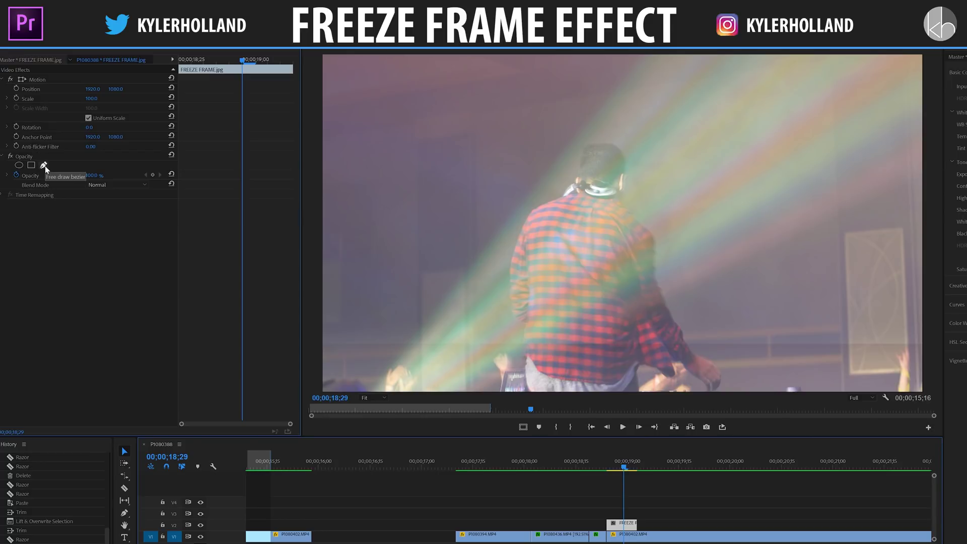
click(43, 166)
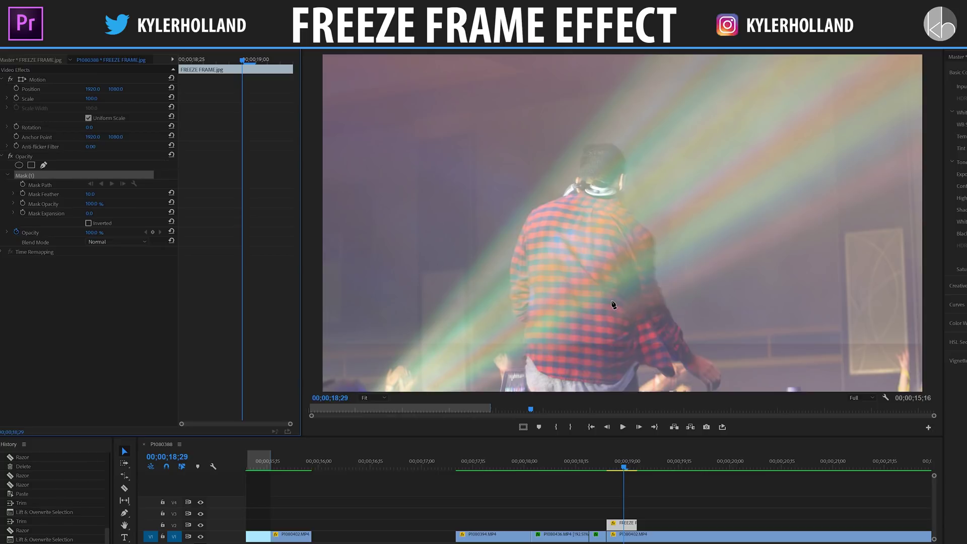
Step: Trace the mask path along the gap between the shirt hem and sleeve, then around the man's lowered hand
click(641, 391)
click(638, 373)
drag(653, 364, 659, 371)
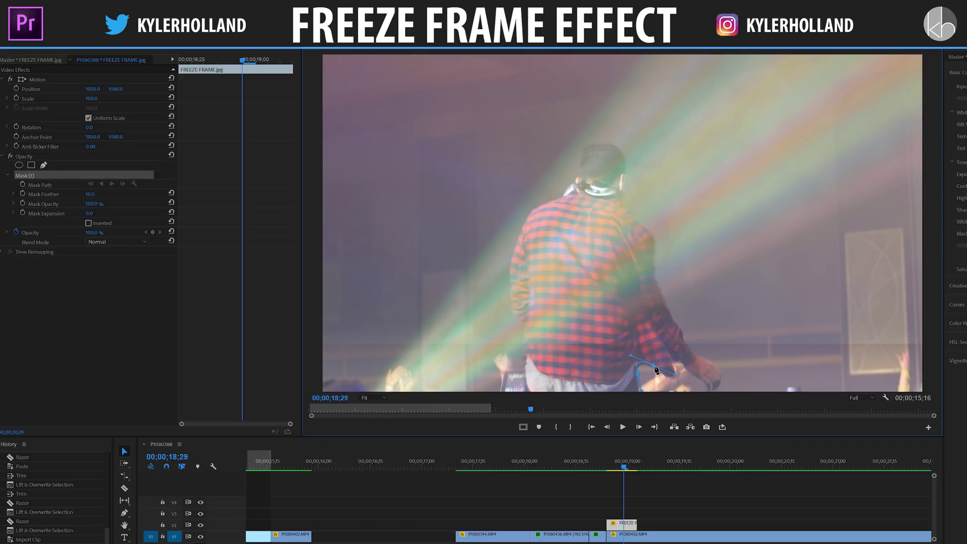
click(653, 372)
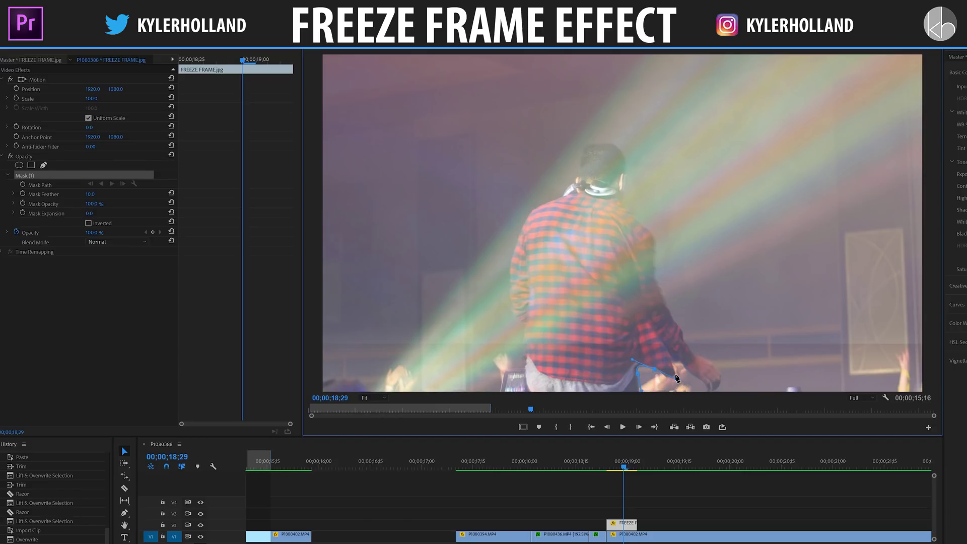
drag(676, 378, 684, 376)
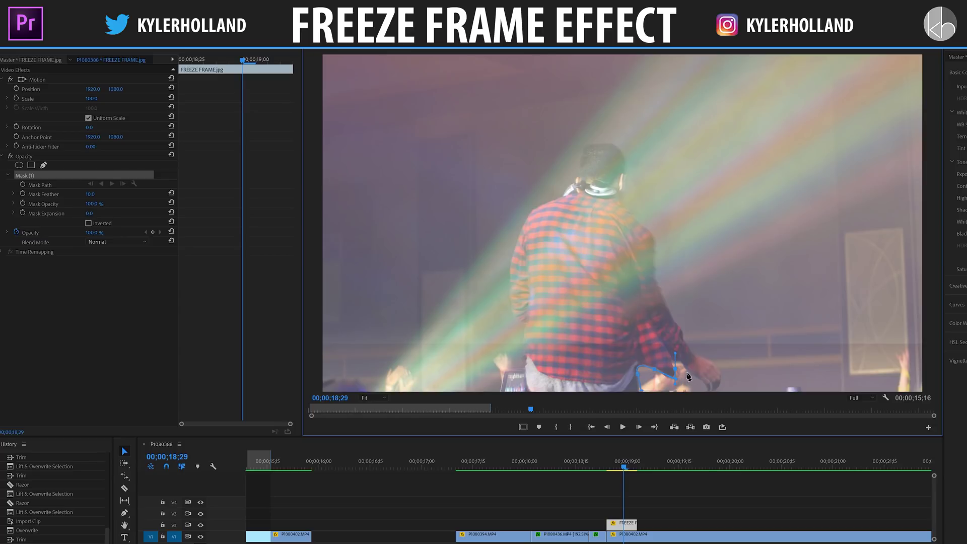
click(698, 383)
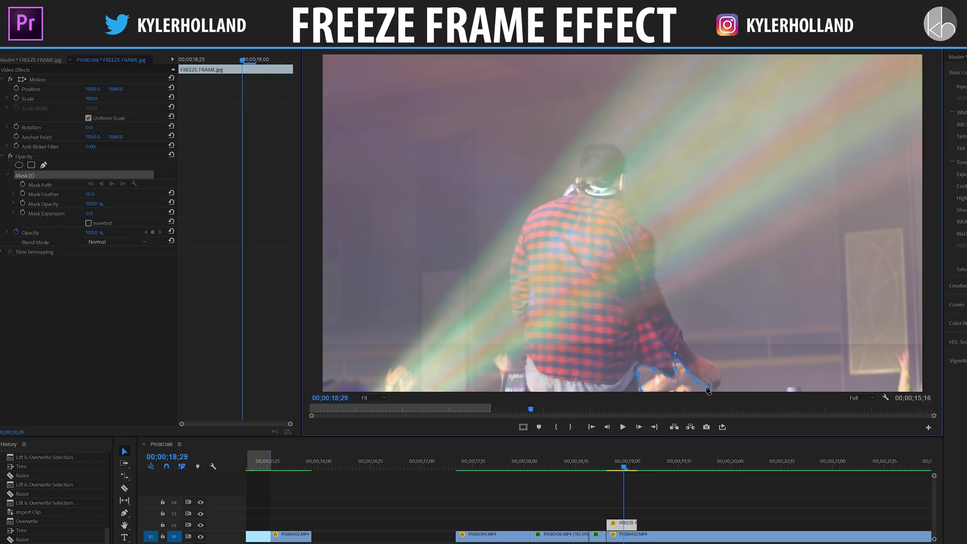
key(Delete)
click(724, 375)
click(693, 352)
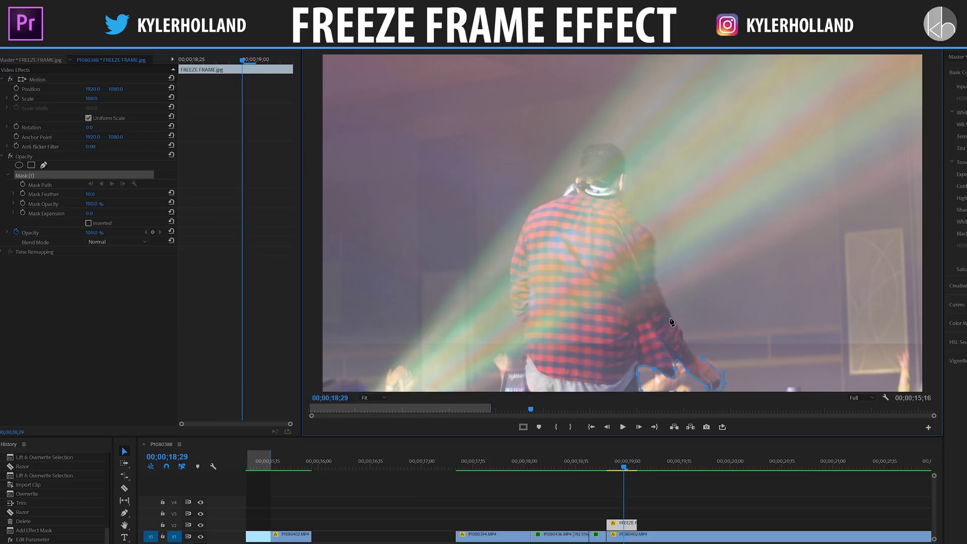
Step: Continue the mask path up the arm, around the head and down the opposite side of the body, and close it
click(646, 270)
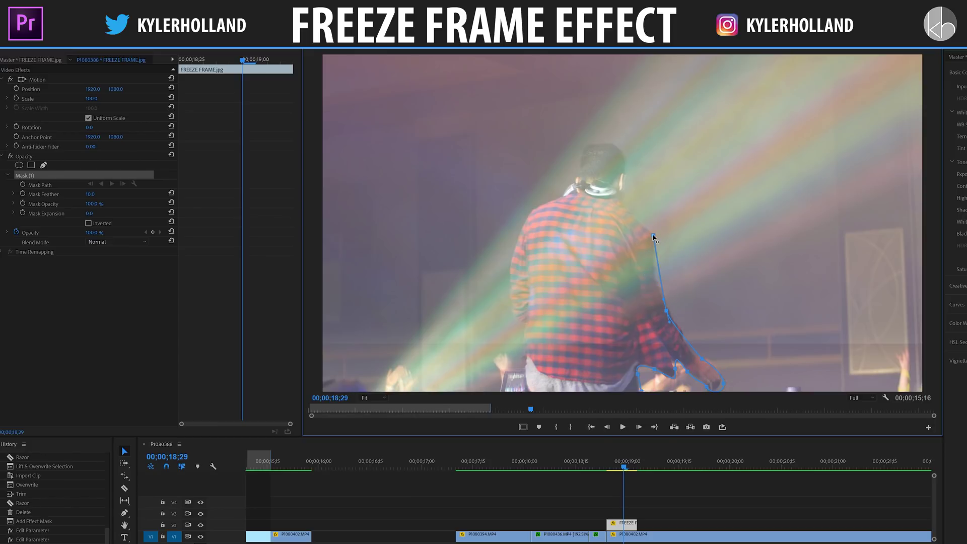
drag(653, 235, 647, 232)
click(619, 196)
click(627, 157)
click(591, 145)
click(579, 183)
click(548, 203)
click(513, 250)
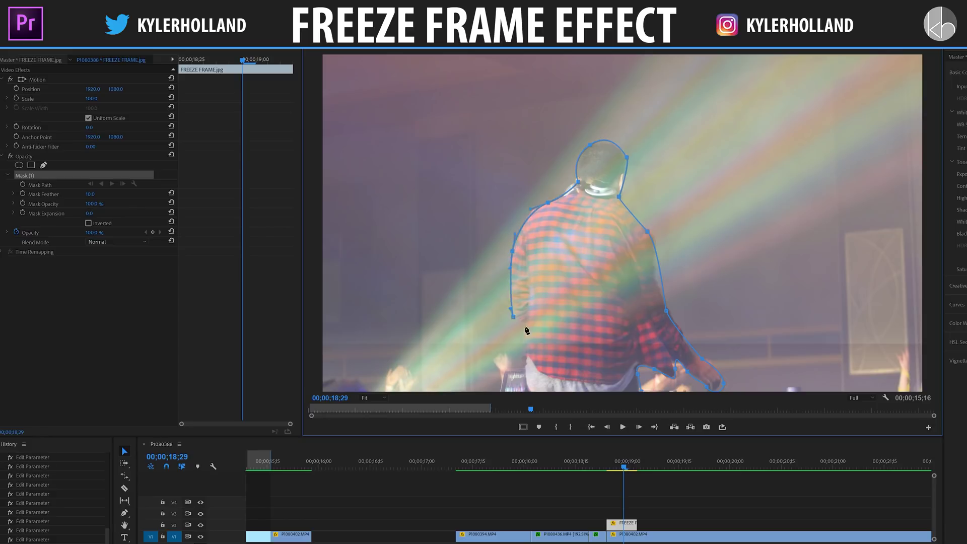
click(641, 390)
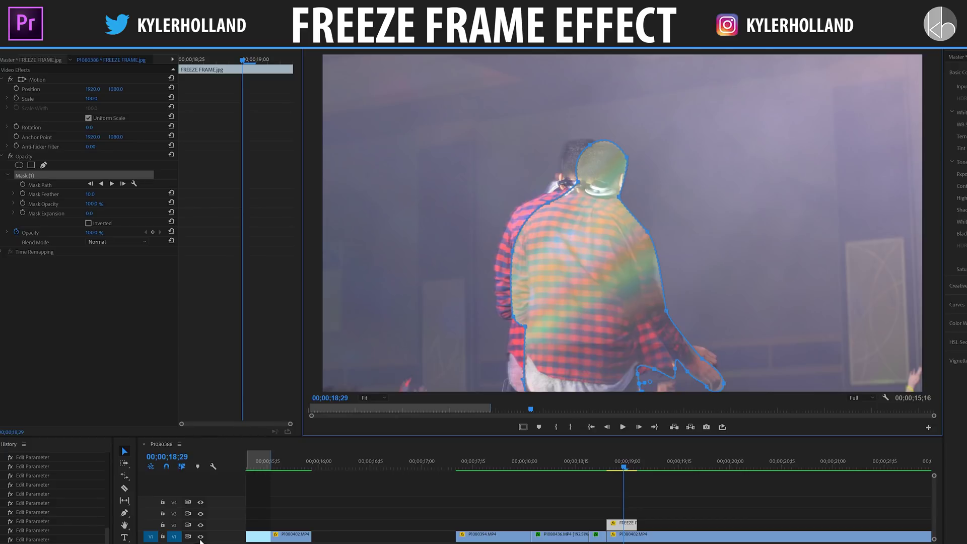
Step: Set the mask feather to 50 with track V1 hidden, and show V1 again
click(200, 537)
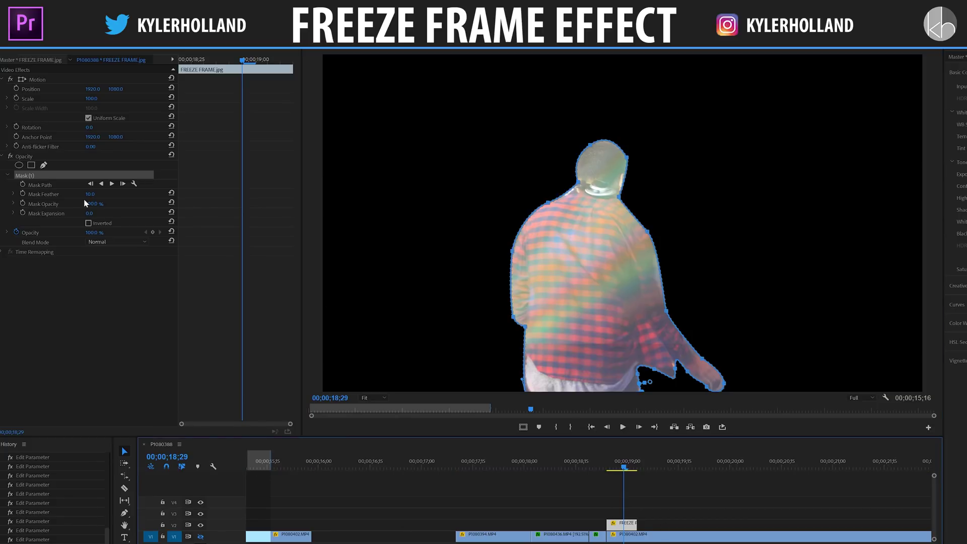
mouse_move(90, 195)
mouse_down()
mouse_move(153, 194)
mouse_move(90, 195)
mouse_move(103, 193)
mouse_up()
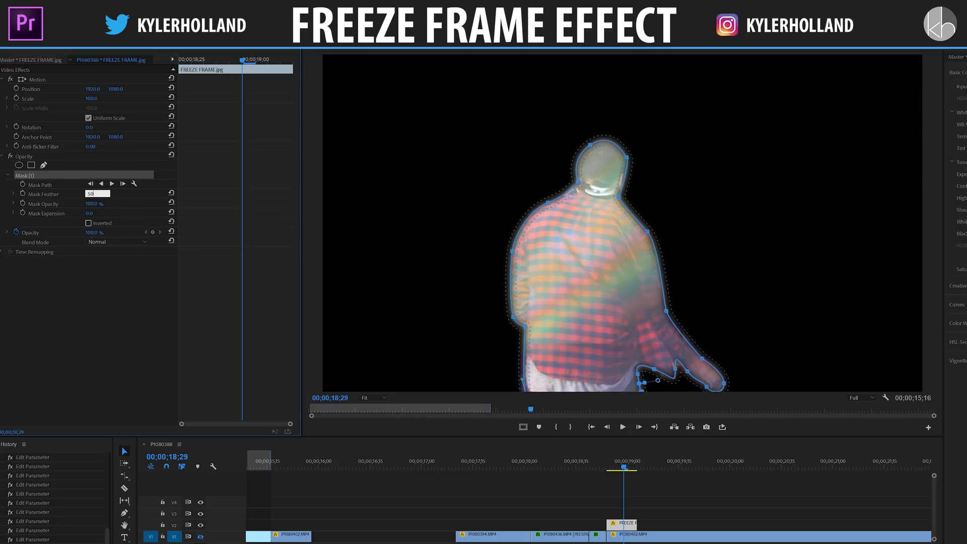
key(Return)
click(681, 504)
click(201, 537)
Step: Review the raised-hands shot and place the playhead at 00;00;18;09 within the first P1080436.MP4 clip
click(591, 464)
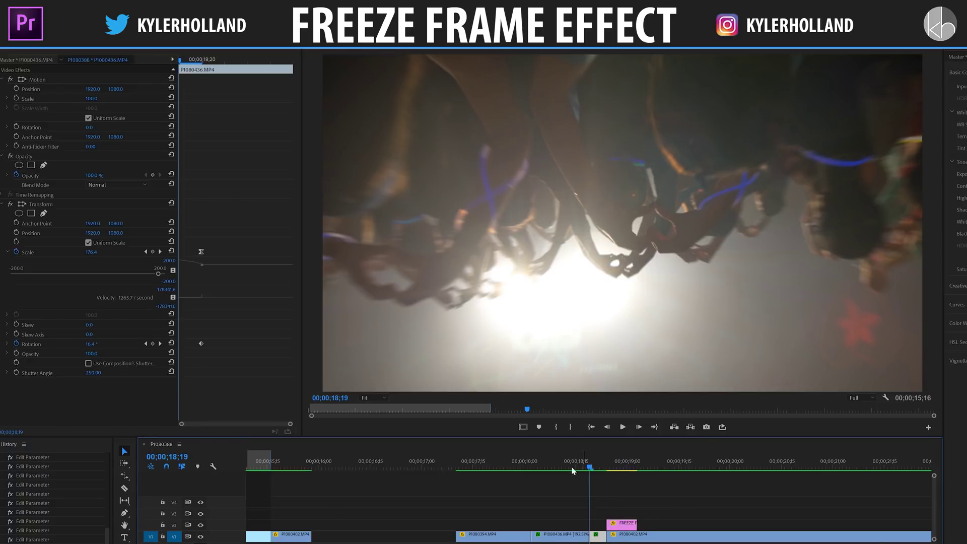
key(equal)
key(equal)
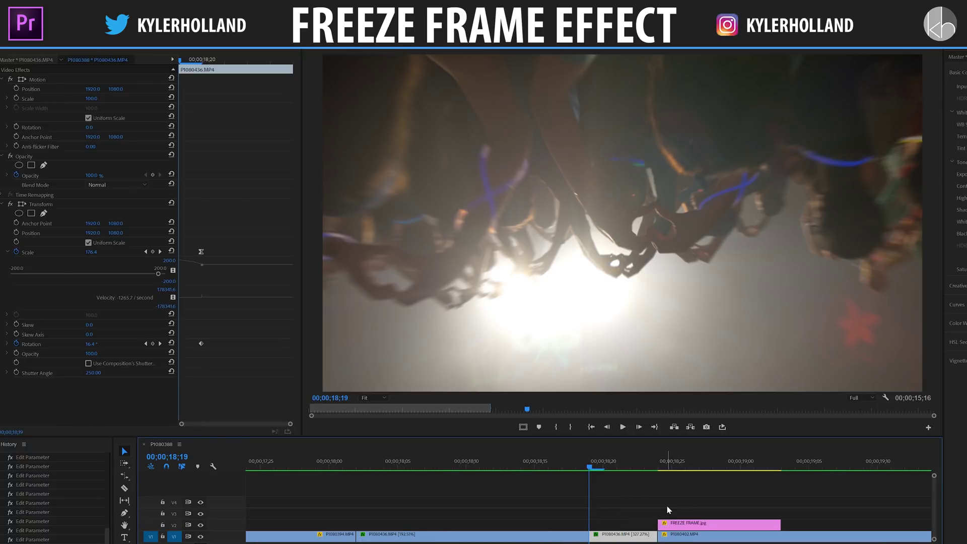
key(Left)
key(Left)
key(Left)
key(Left)
key(Left)
key(Left)
key(Left)
key(Left)
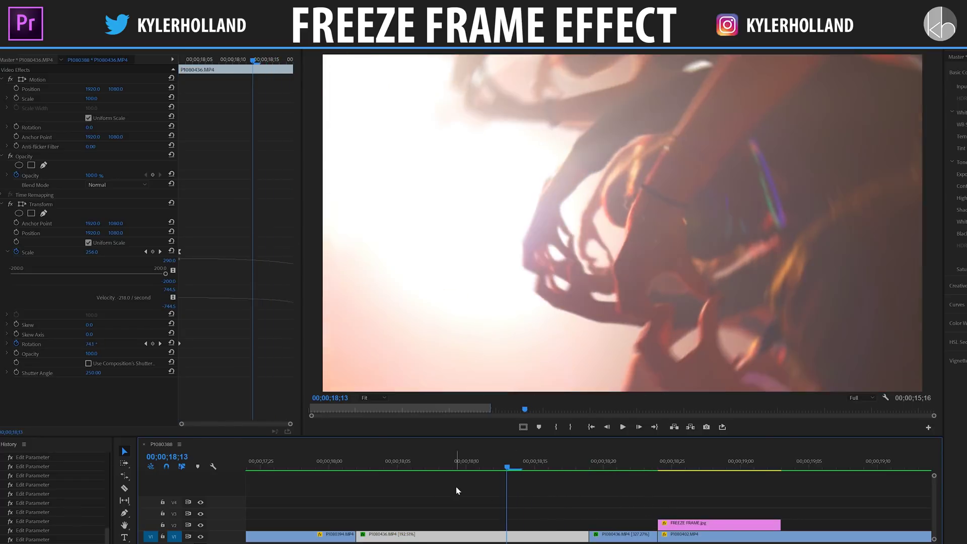
key(Left)
click(373, 462)
key(space)
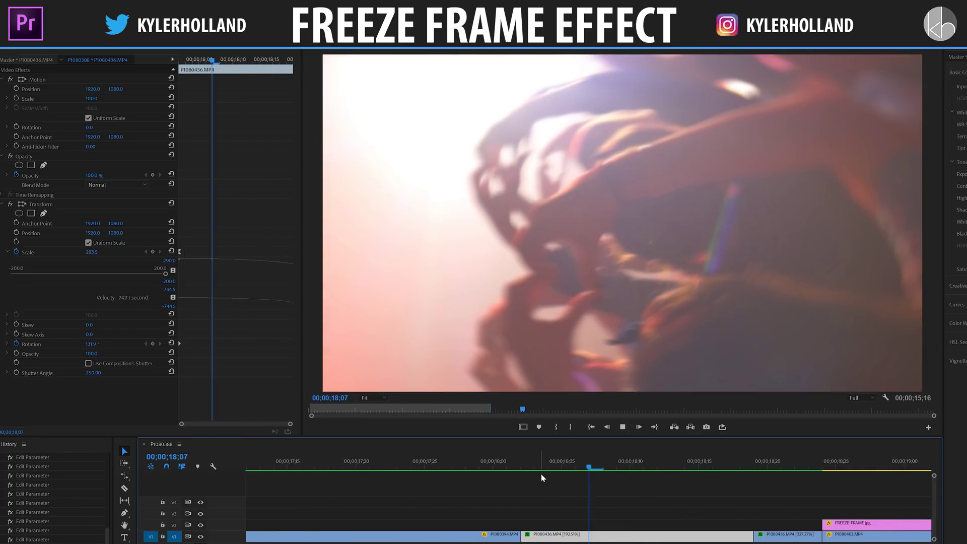
key(space)
Step: Move FREEZE FRAME.jpg earlier on track V2 so it starts at 00;00;18;09 above the P1080436.MP4 clip
key(minus)
click(697, 525)
drag(698, 526, 613, 528)
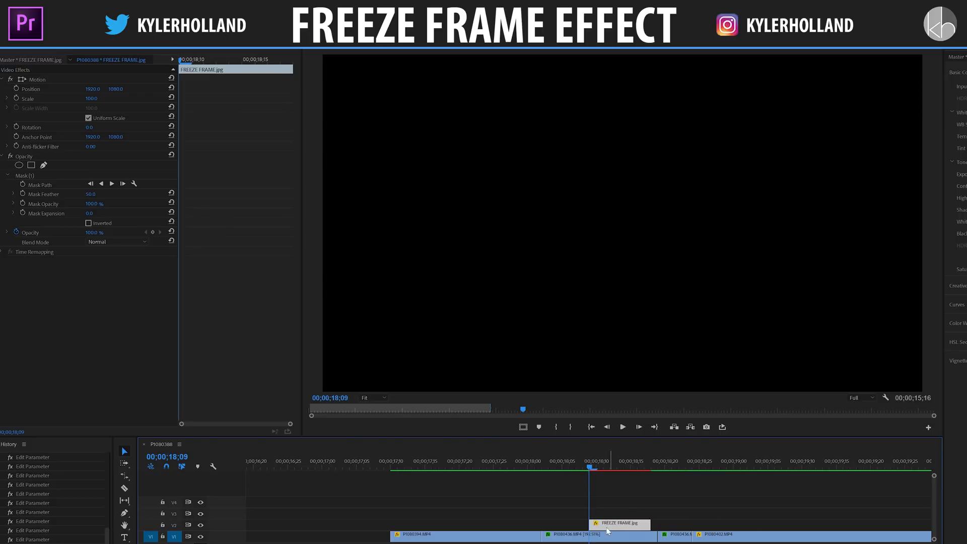
Step: Split the FREEZE FRAME.jpg clip at 00;00;18;11, two frames after its start
key(Right)
key(Right)
key(c)
click(610, 525)
key(v)
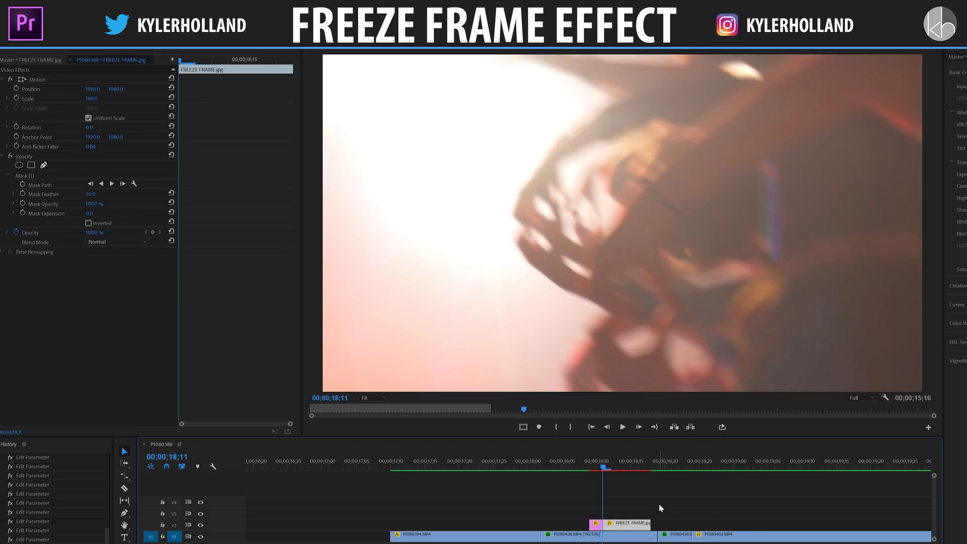
Step: Move the rest of the FREEZE FRAME.jpg clip along track V2 so it starts at 00;00;18;16
click(621, 524)
drag(629, 465, 644, 467)
drag(635, 527, 670, 526)
drag(638, 466, 645, 466)
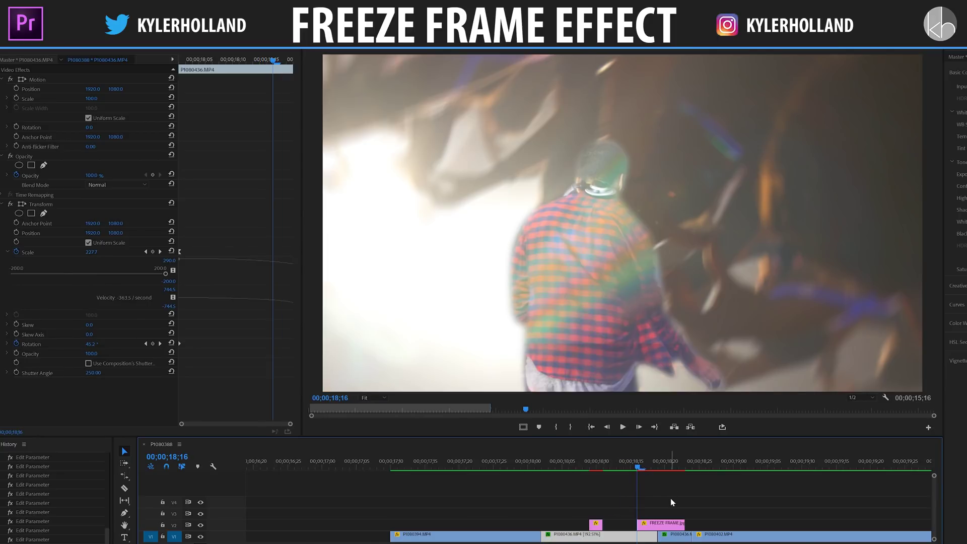
Step: Cut the moved still into a one-frame flash at 00;00;18;16 and a two-frame flash at 00;00;18;21, and play back the result
key(Right)
drag(658, 527, 694, 526)
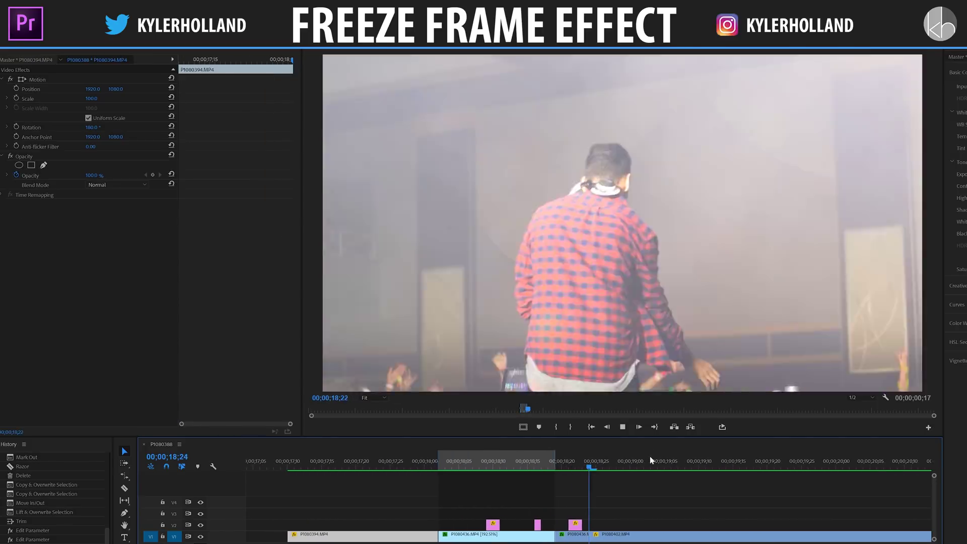
key(space)
drag(452, 465, 331, 465)
key(space)
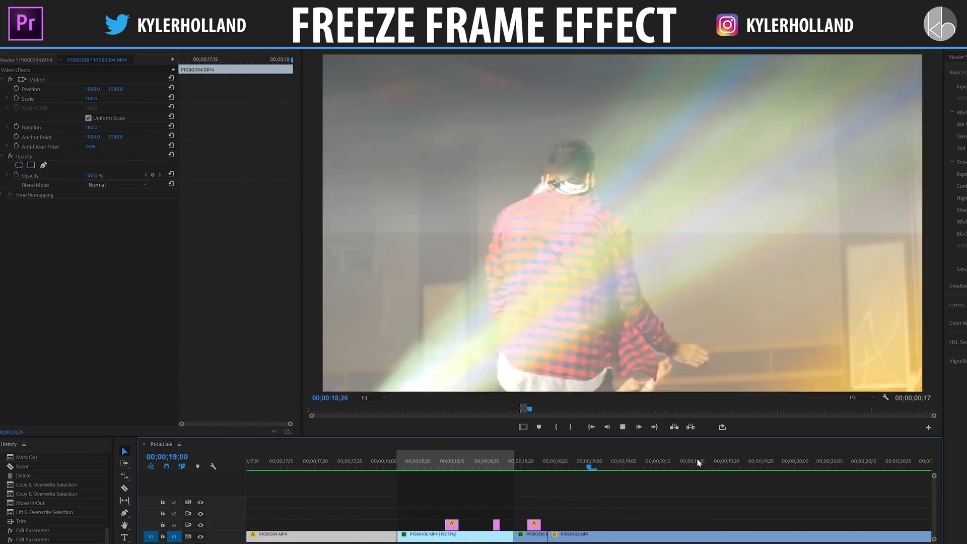
key(space)
Step: Copy the last two flashes on track V2 to 00;00;18;24 and 00;00;18;29, and add another one-frame copy at 00;00;19;03
drag(535, 469, 475, 472)
drag(548, 505, 476, 529)
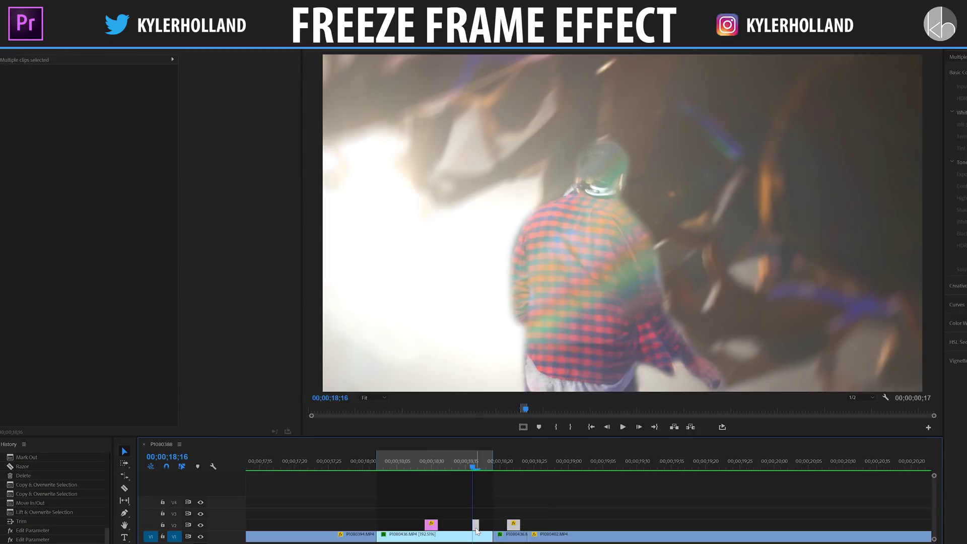
drag(514, 528, 578, 530)
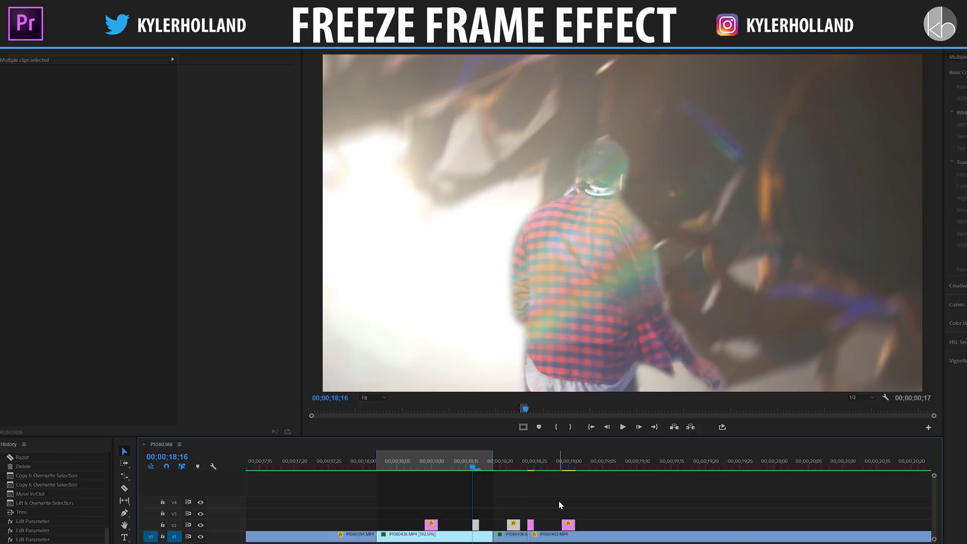
click(522, 467)
drag(523, 467, 590, 460)
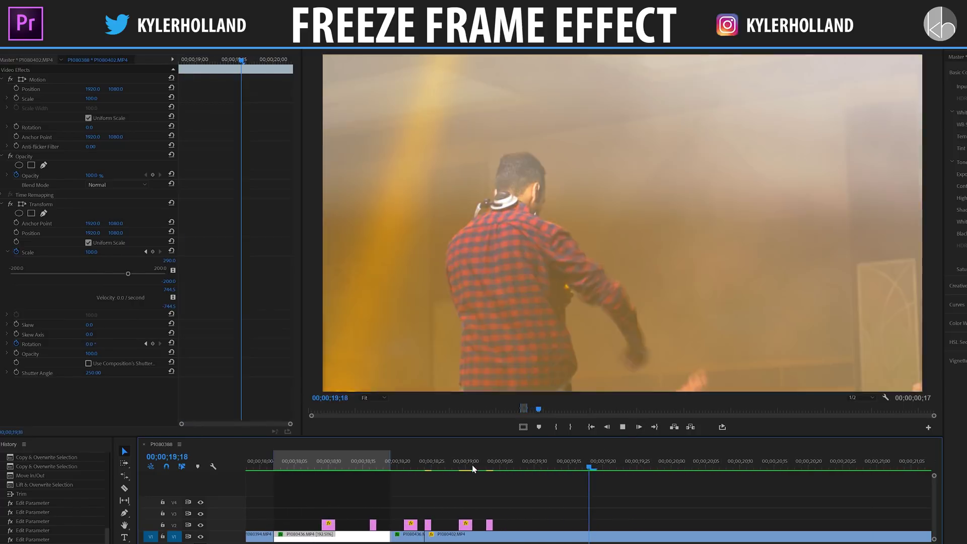
Step: Change the Lumetri exposure of the FREEZE FRAME.jpg piece on track V2 at 00;00;19;00
click(428, 468)
drag(428, 468, 408, 485)
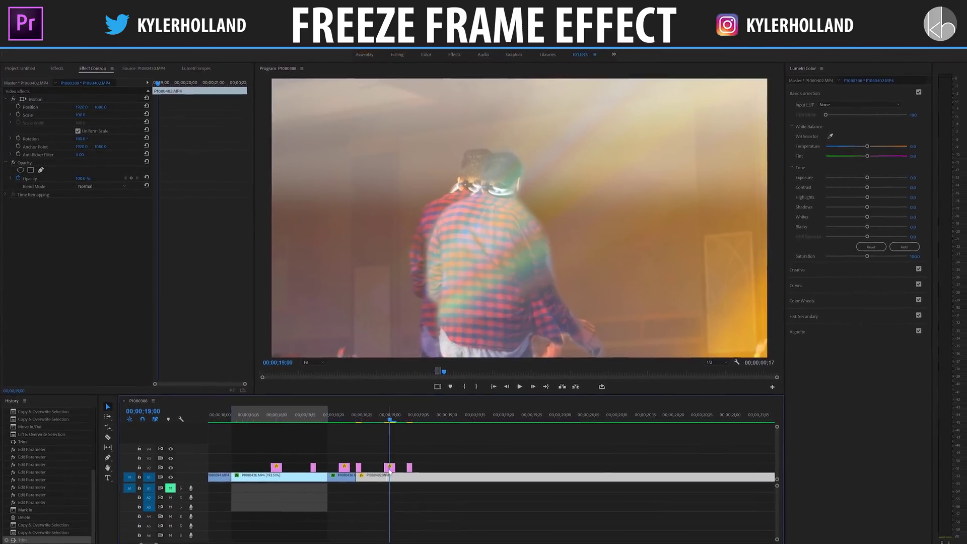
click(398, 477)
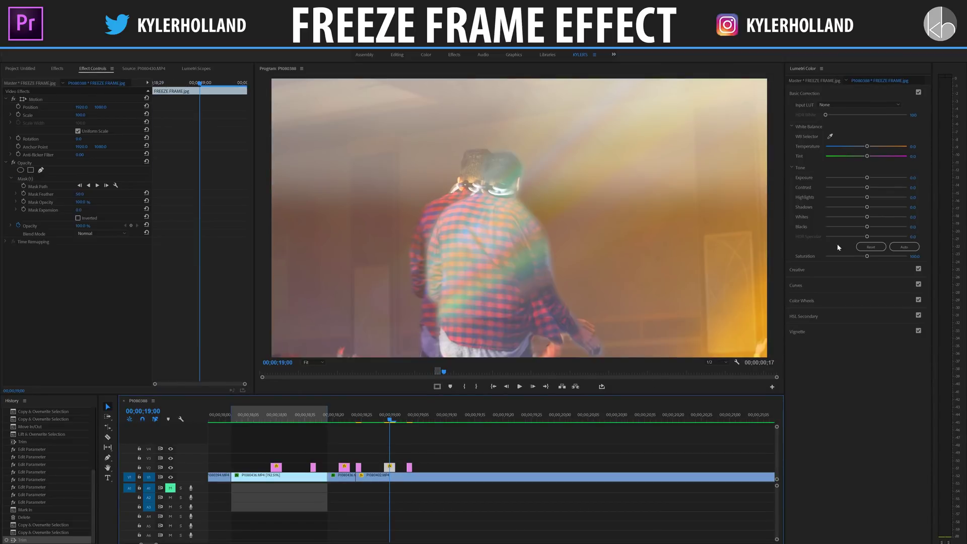
click(846, 177)
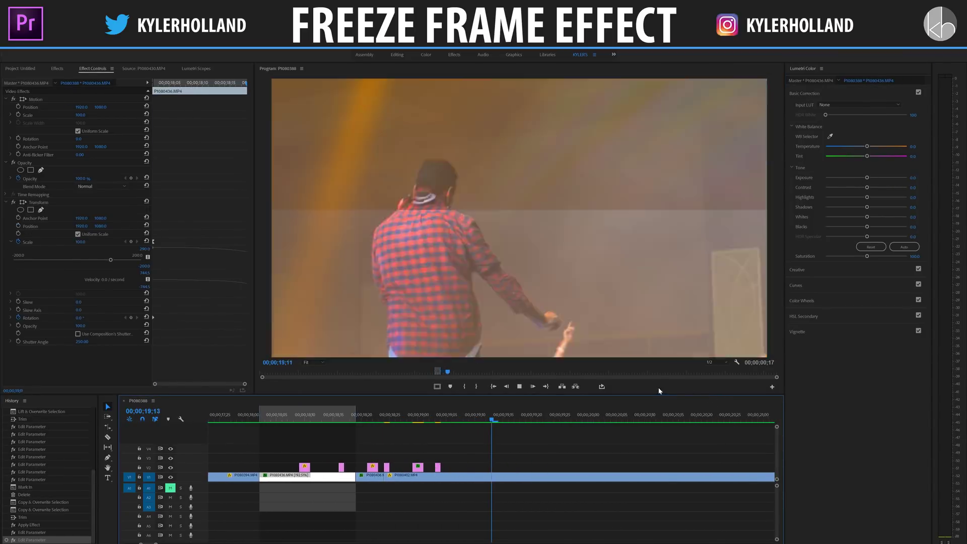
Step: Play back the flashes, and go to the earlier freeze-frame transition around 00;00;03;00 to examine it
key(space)
key(minus)
key(minus)
key(minus)
key(minus)
click(235, 416)
key(equal)
key(equal)
key(equal)
key(equal)
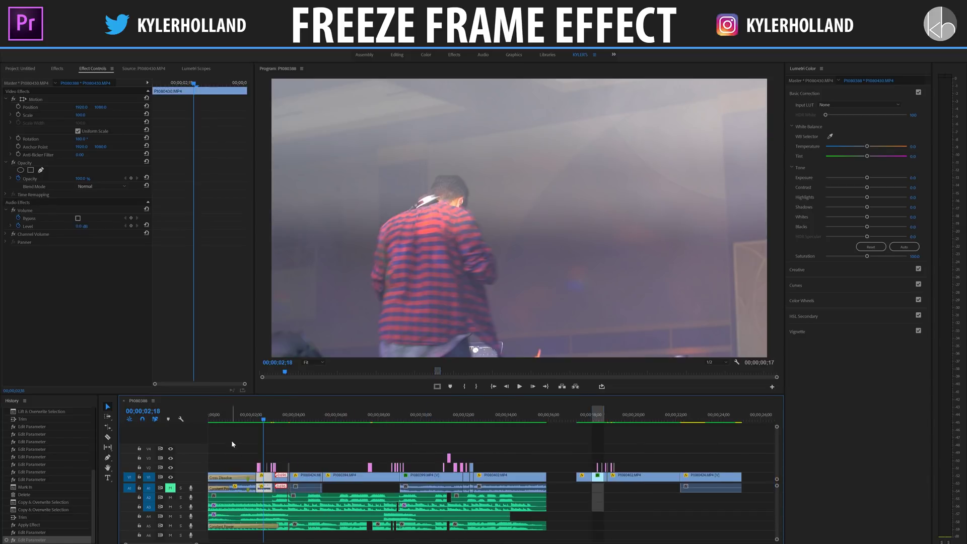
click(544, 416)
key(equal)
click(525, 417)
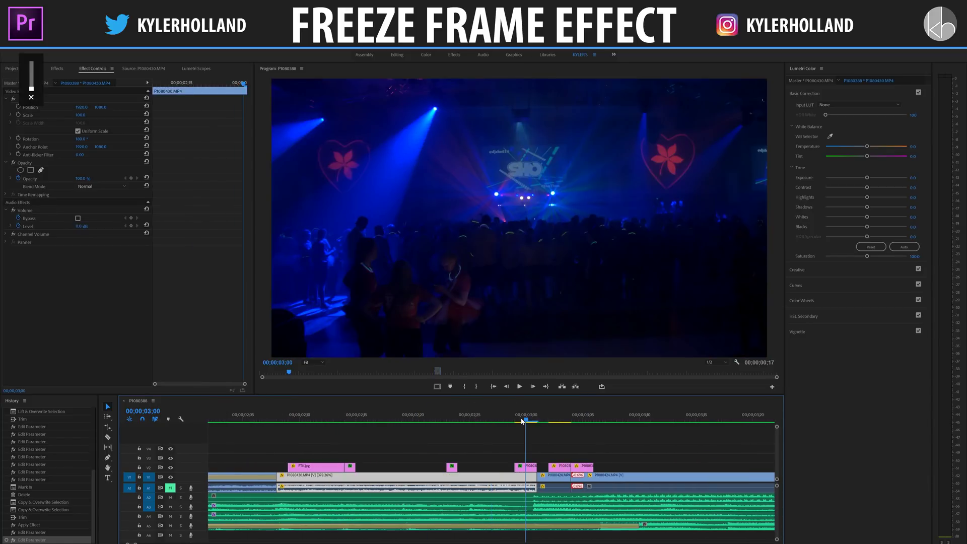
Step: Increase the mask feather of the masked still on track V2 at 00;00;02;29 and adjust its Lumetri exposure
click(529, 471)
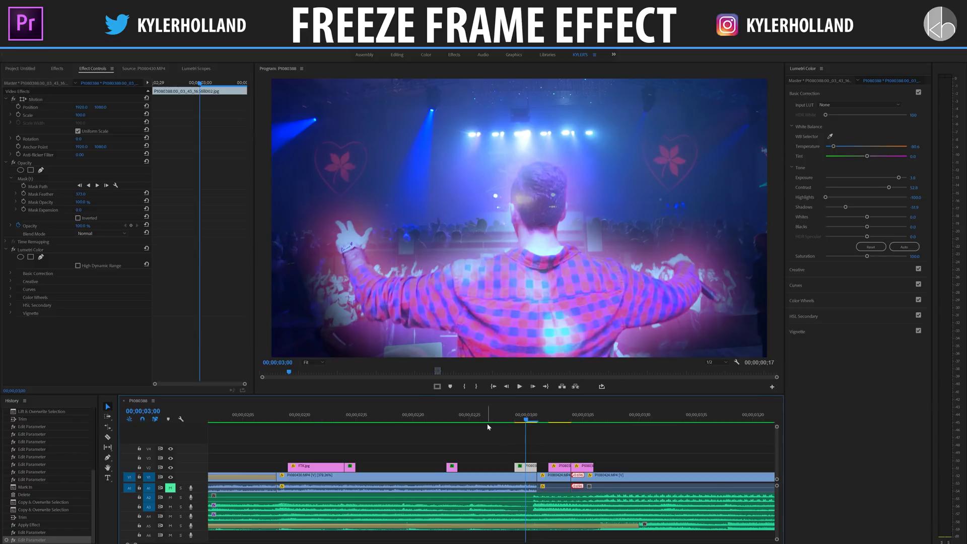
click(446, 418)
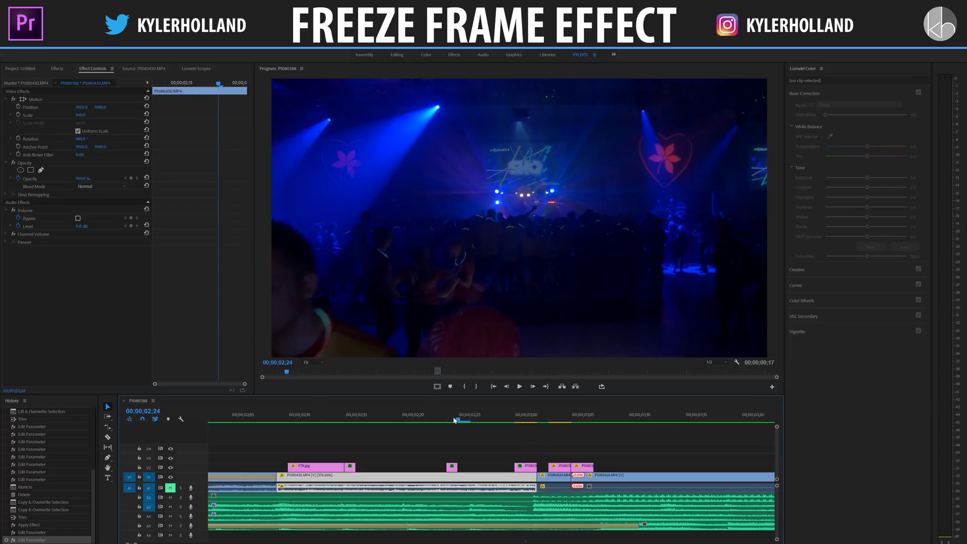
click(518, 419)
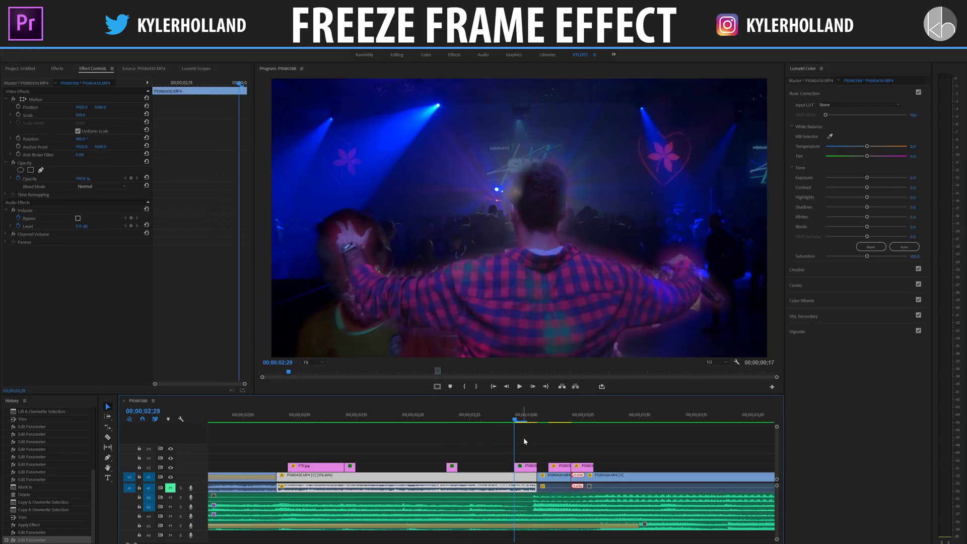
click(526, 468)
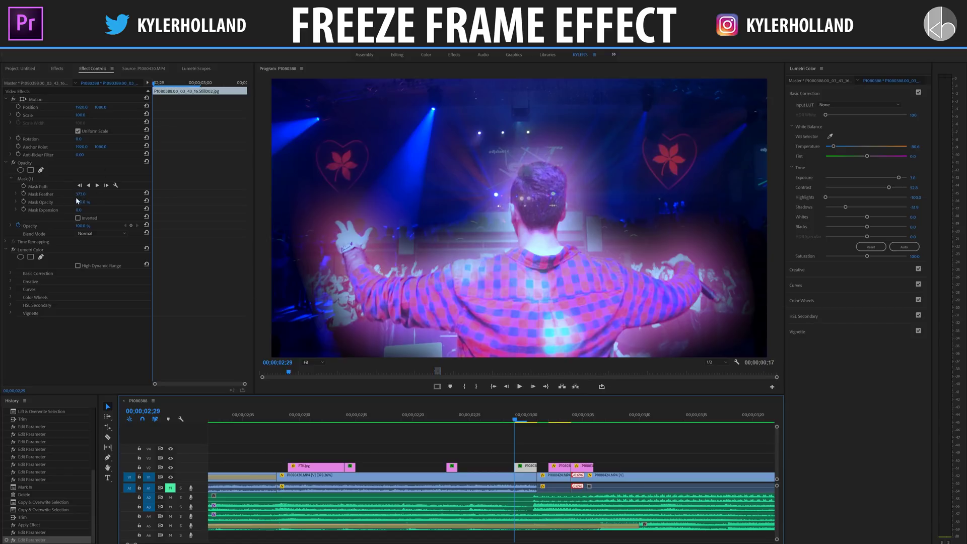
drag(80, 194, 151, 194)
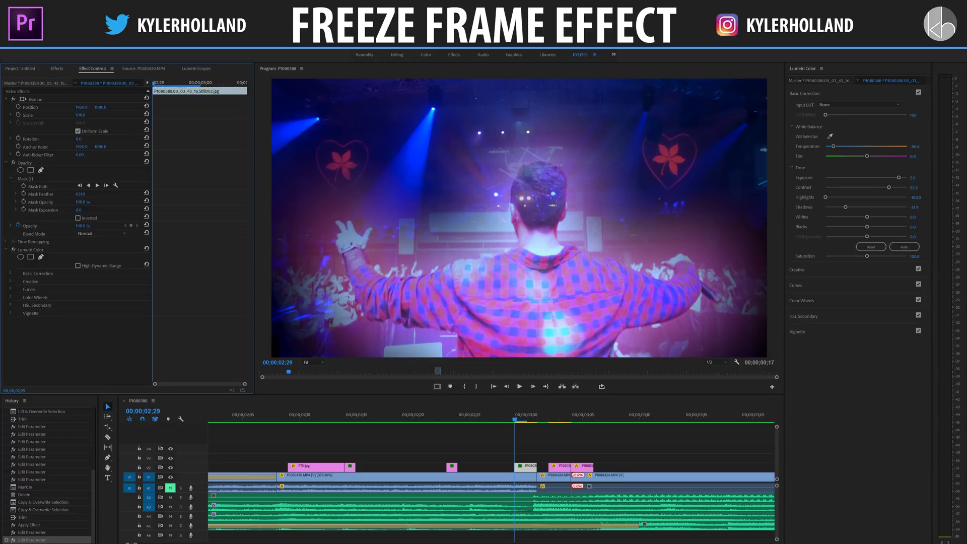
drag(869, 180, 898, 178)
Step: Examine the other freeze-frame transitions around 00;00;03;04, from 00;00;08;14 to 00;00;09;02, and from 00;00;11;07 to 00;00;11;11
click(571, 419)
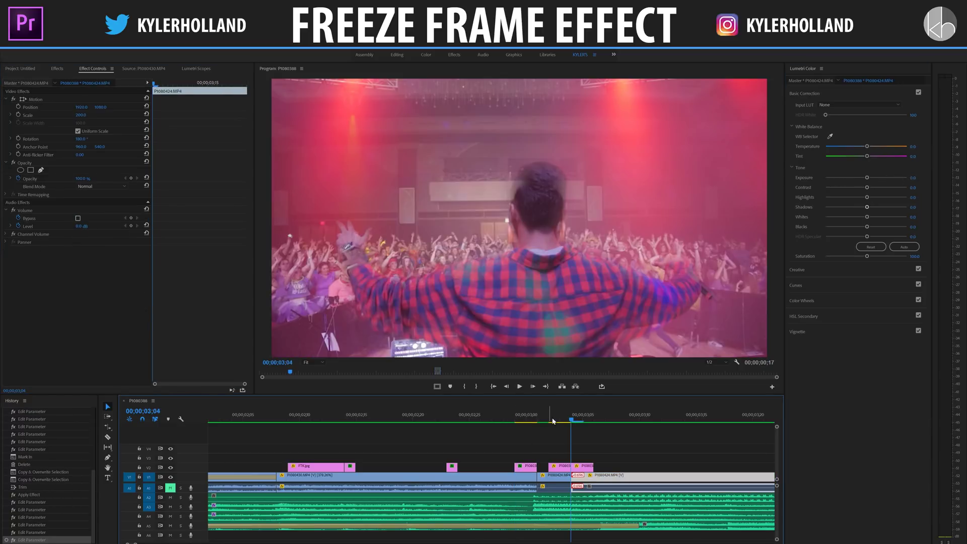
click(549, 418)
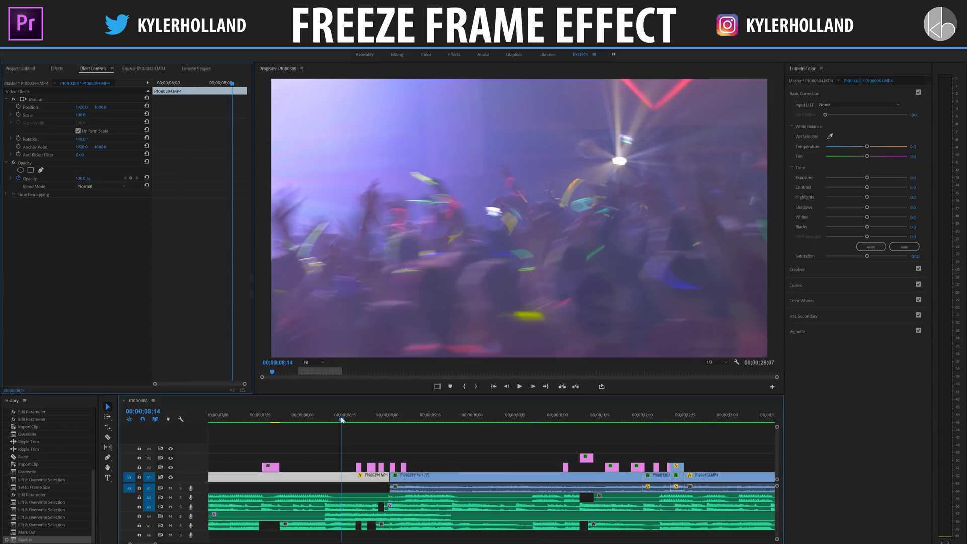
drag(341, 421, 393, 417)
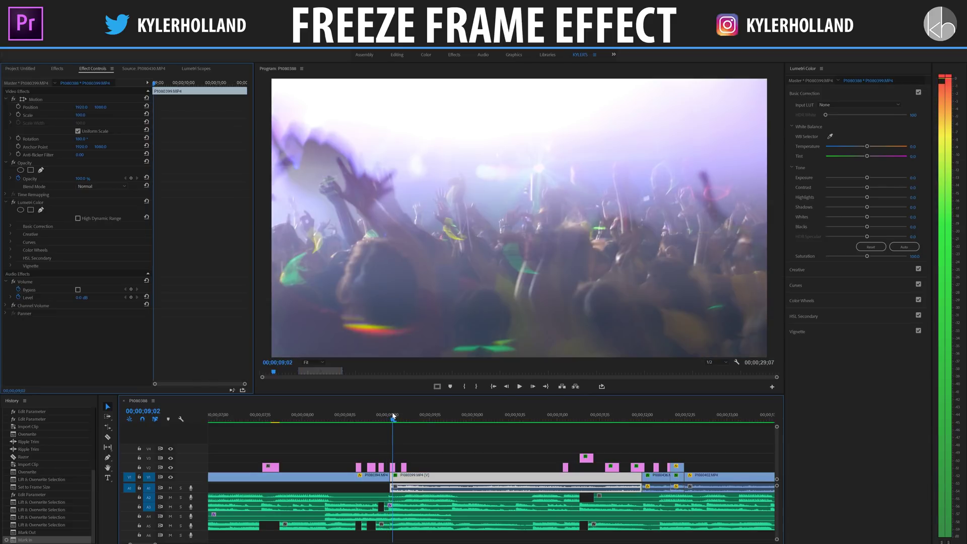
click(578, 419)
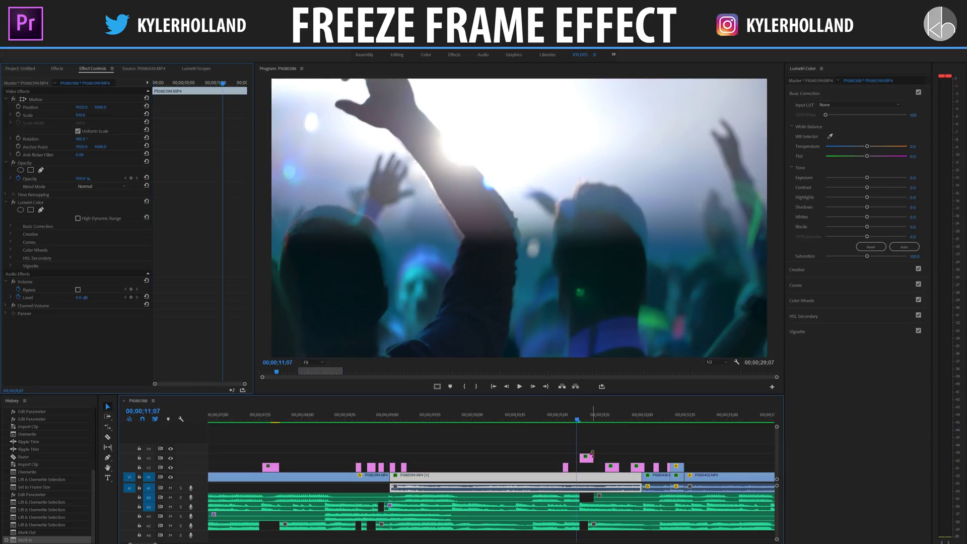
key(Right)
key(Right)
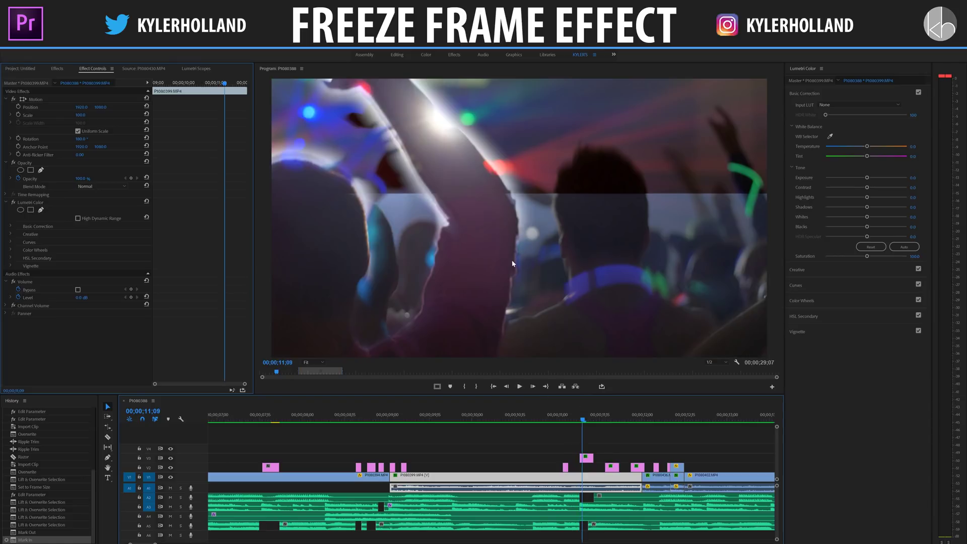
key(Right)
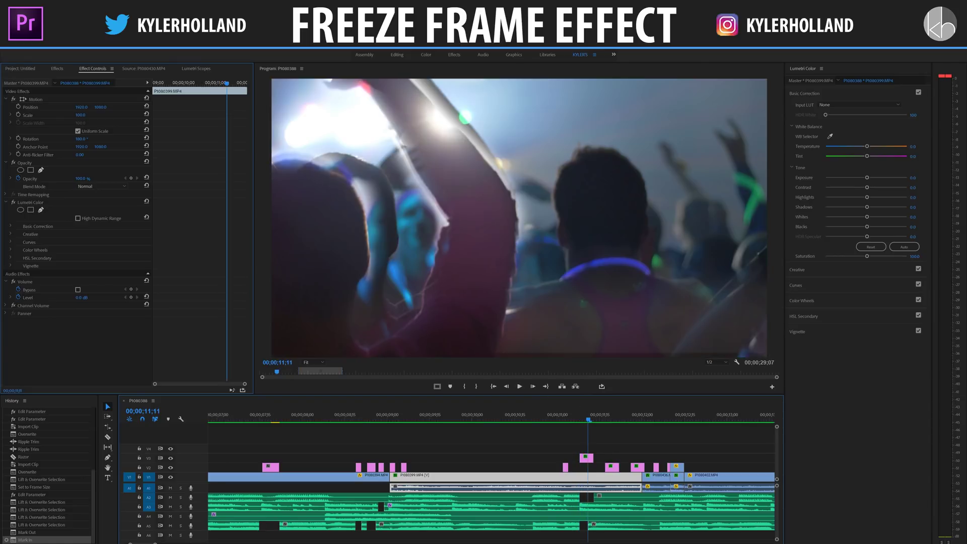
key(Up)
key(Up)
key(Up)
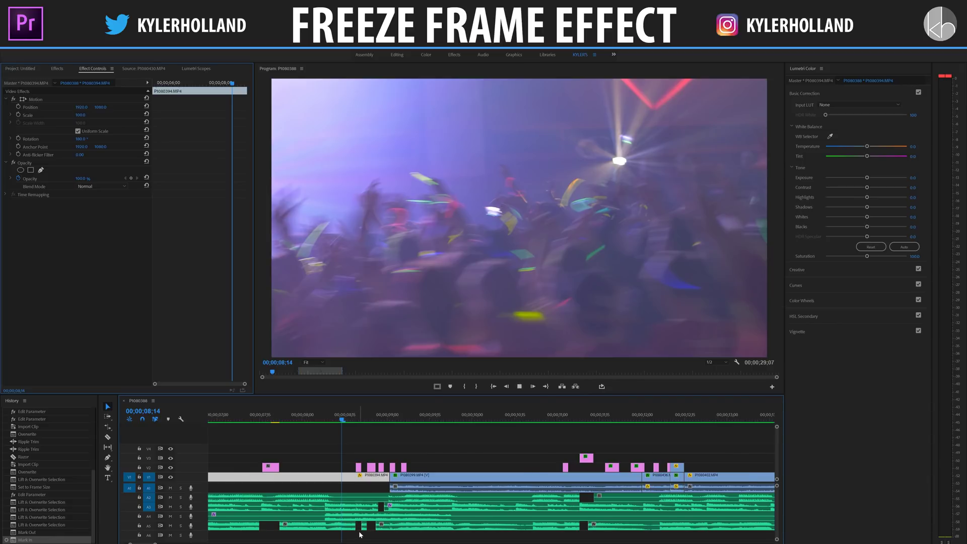
scroll(351, 534, up, 2)
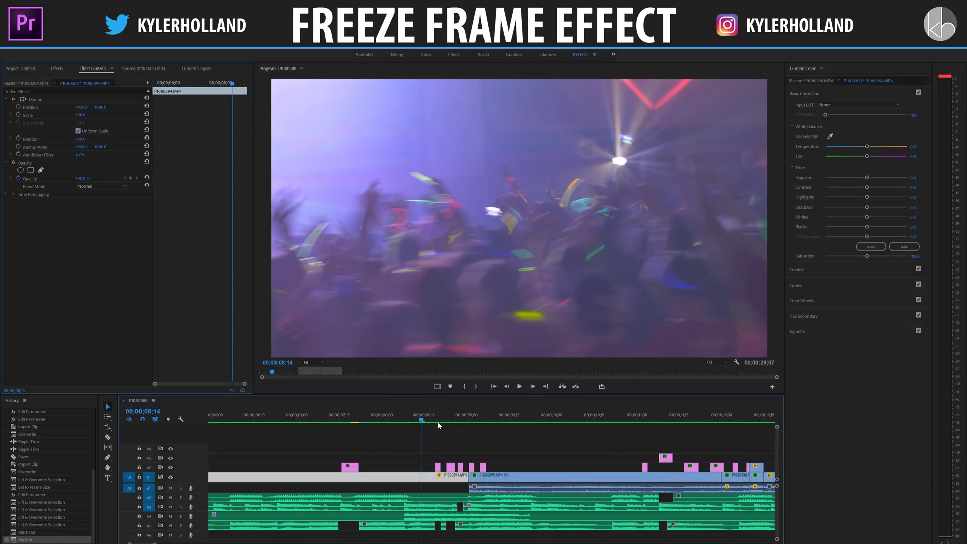
click(439, 421)
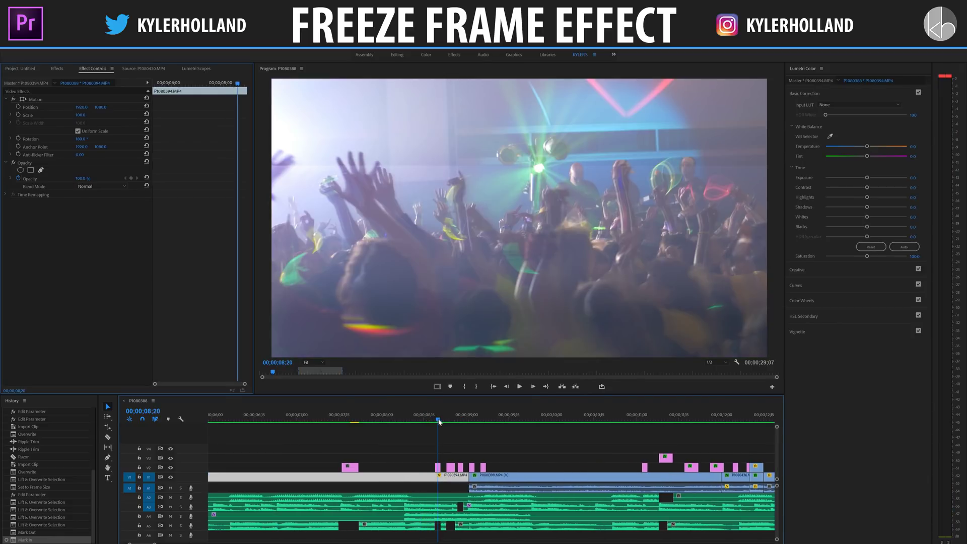
click(449, 420)
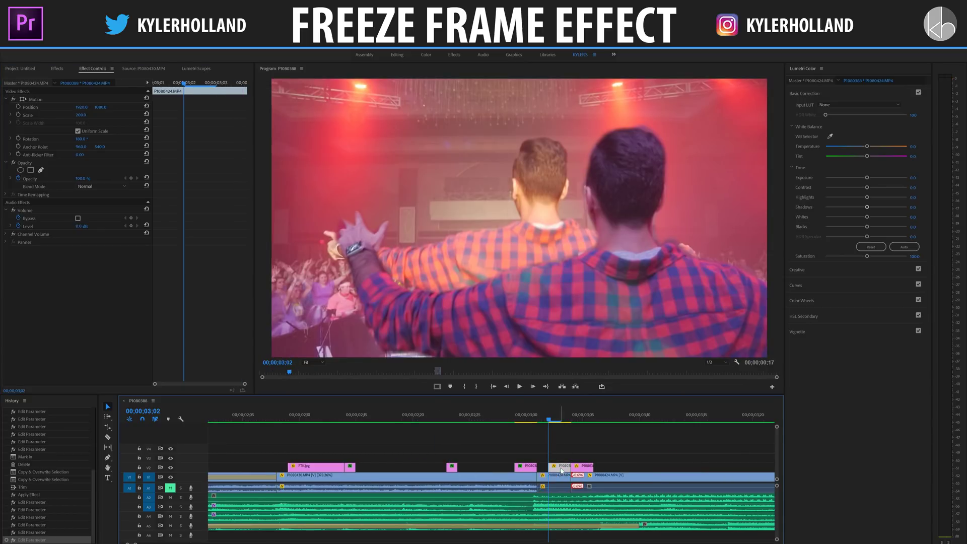
Step: Reposition the masked still at 00;00;03;02 from the man's right to his left, with vertical position 984, and scale it down slightly
click(587, 468)
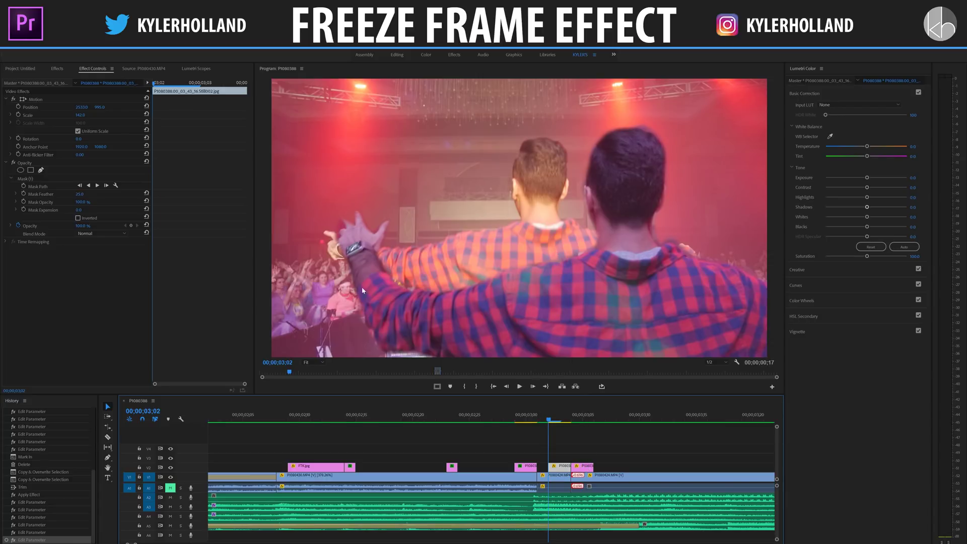
mouse_move(100, 107)
mouse_down()
mouse_move(76, 107)
mouse_move(101, 107)
mouse_up()
click(564, 467)
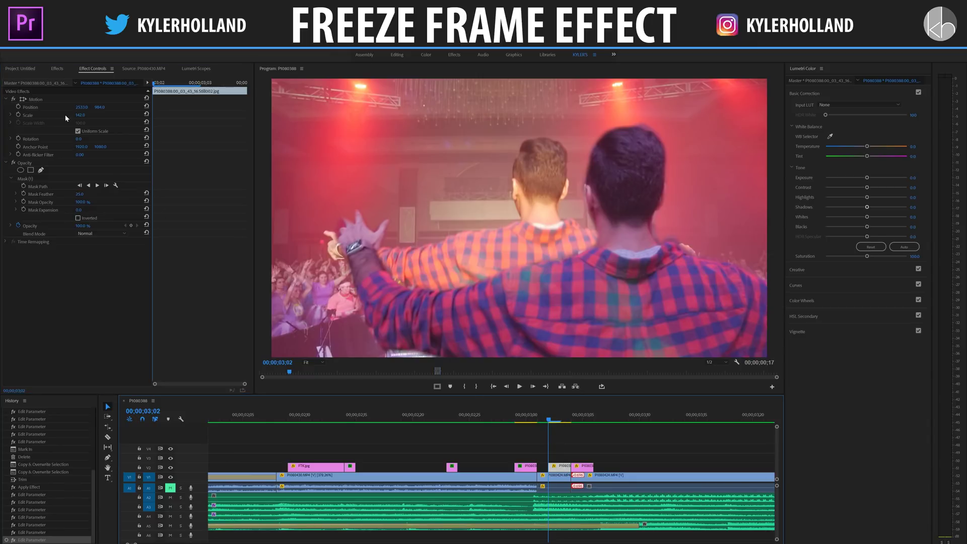
drag(80, 107, 21, 107)
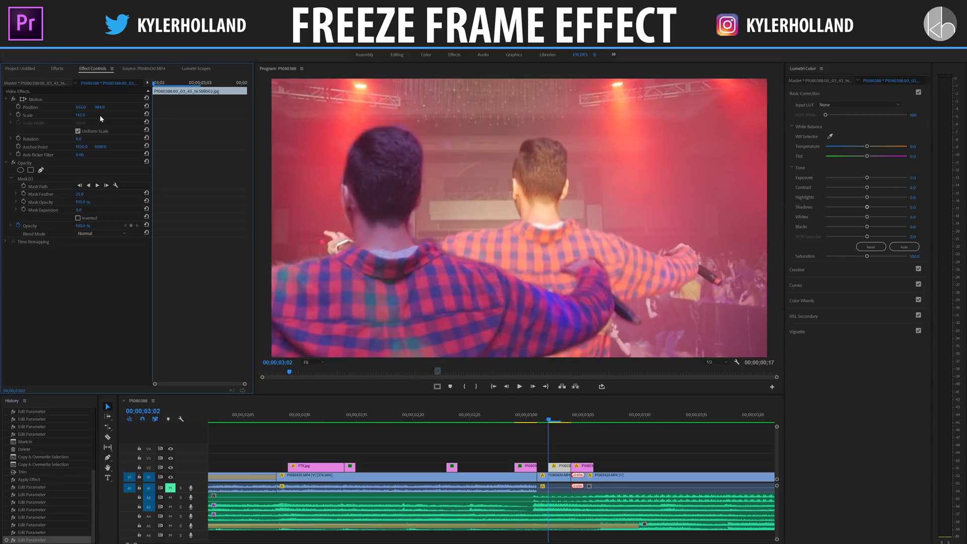
mouse_move(80, 115)
mouse_down()
mouse_move(91, 114)
mouse_move(76, 115)
mouse_up()
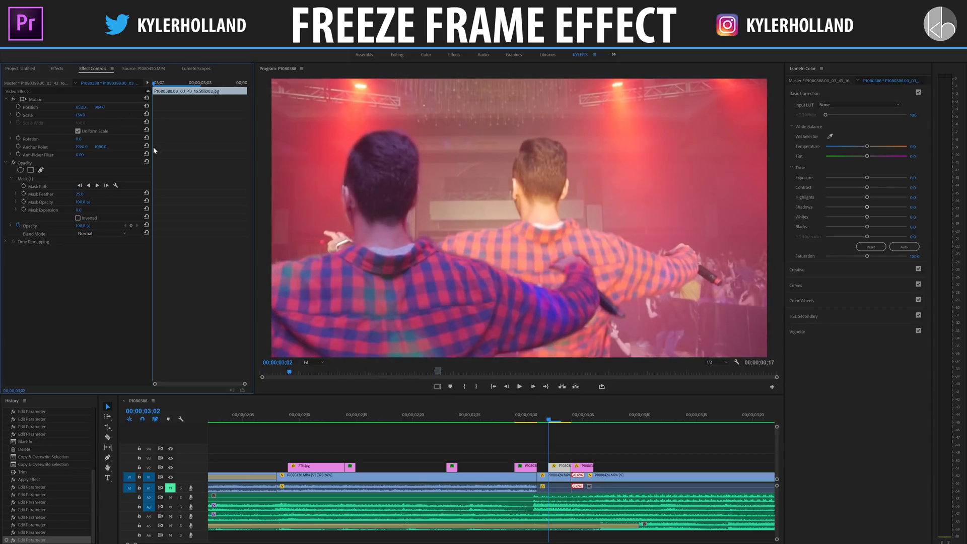